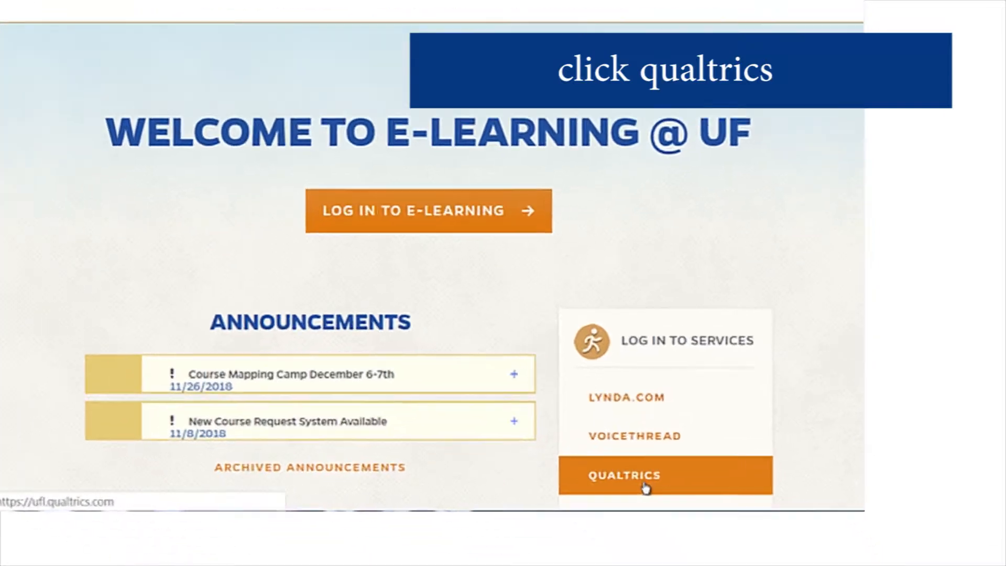
Open the Qualtrics service and log in with the account username and password.
click(541, 355)
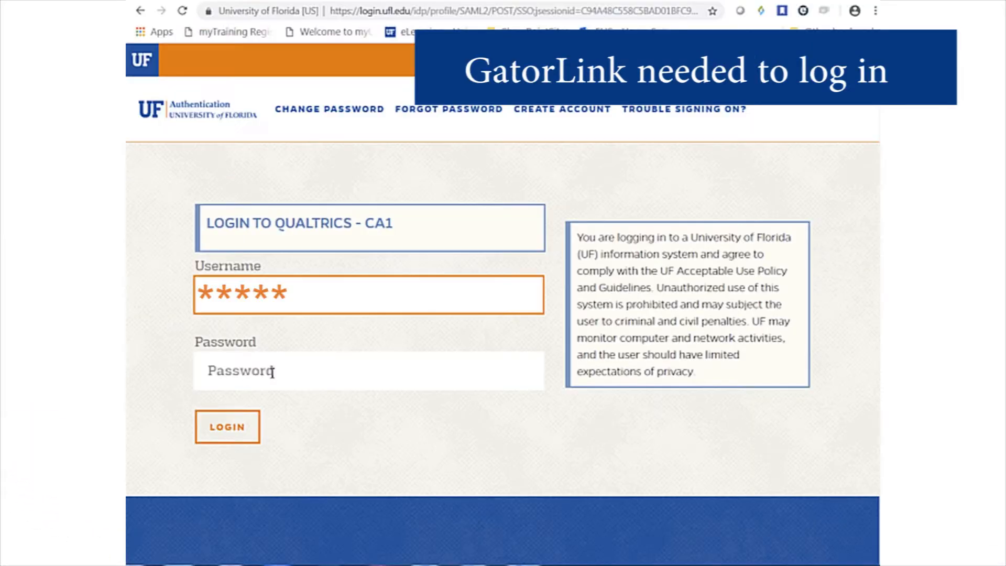
key(Tab)
text(*****)
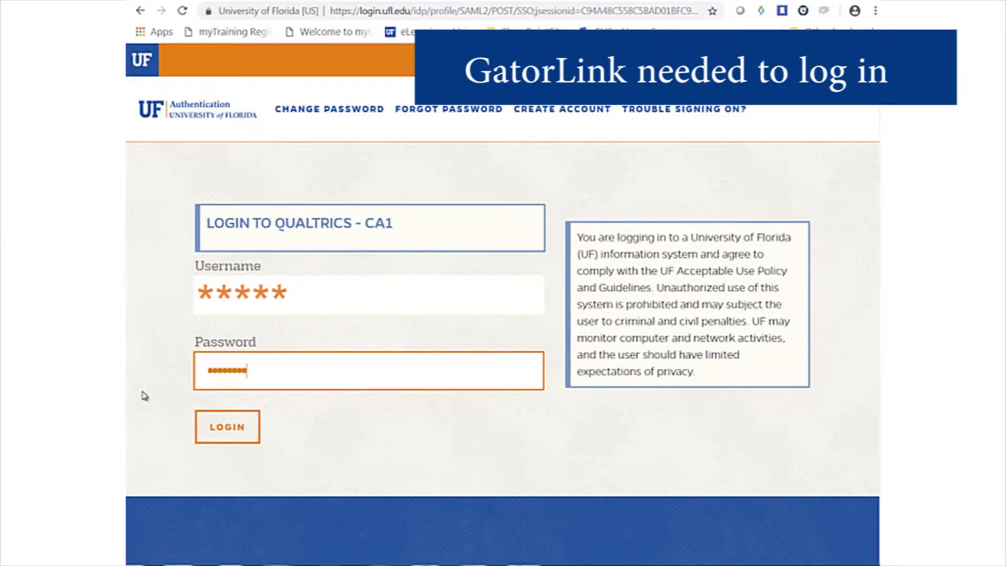
click(245, 437)
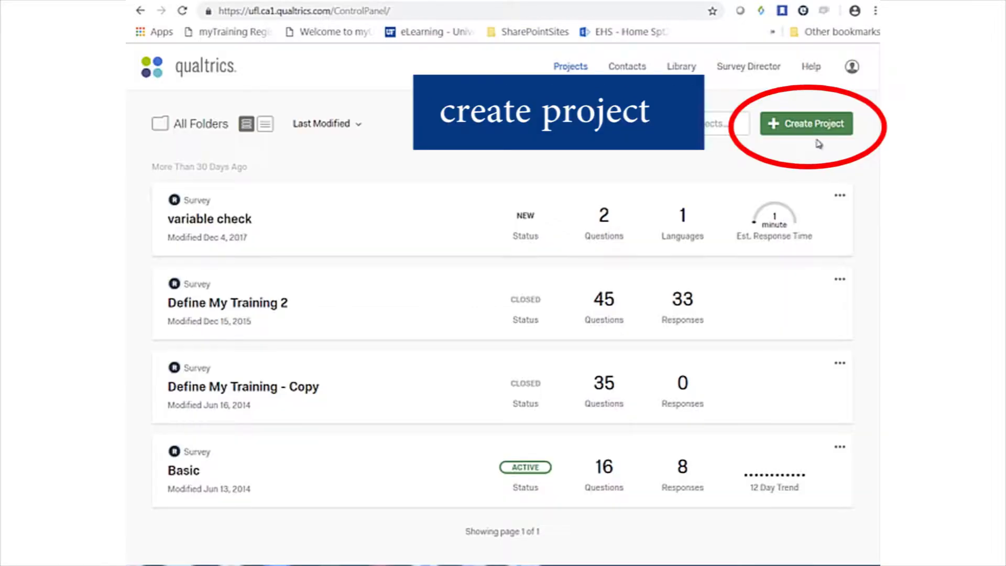
Create a blank survey project named Presentation Feedback.
click(822, 130)
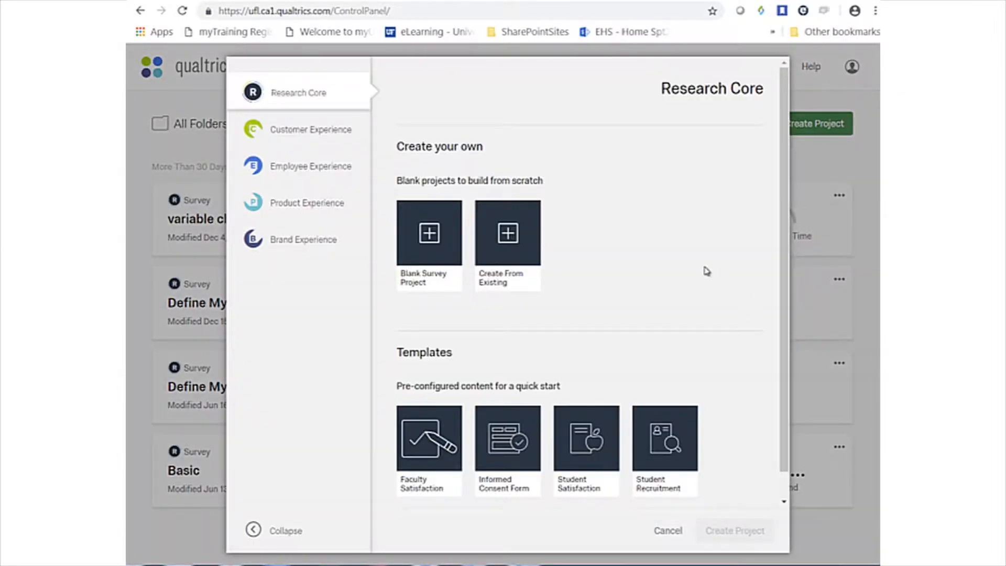
click(430, 238)
click(413, 261)
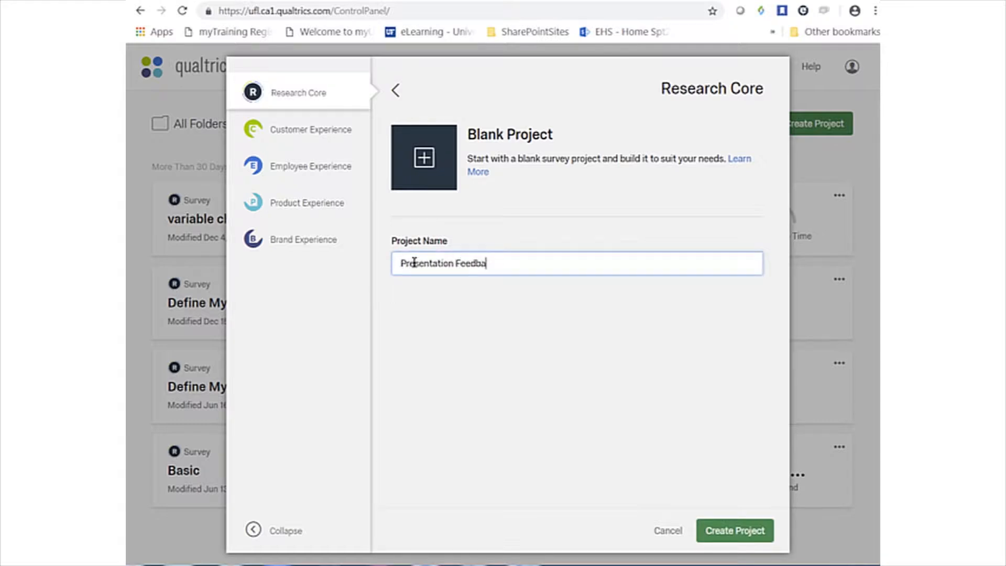
click(746, 531)
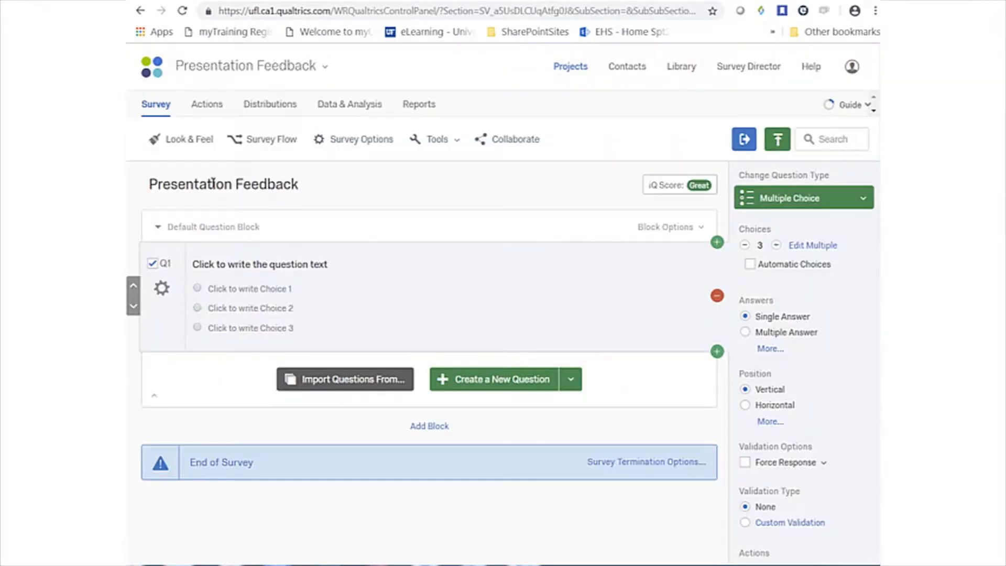
Set the survey's look and feel to a With Text progress bar and 1 question per page, and save.
click(198, 147)
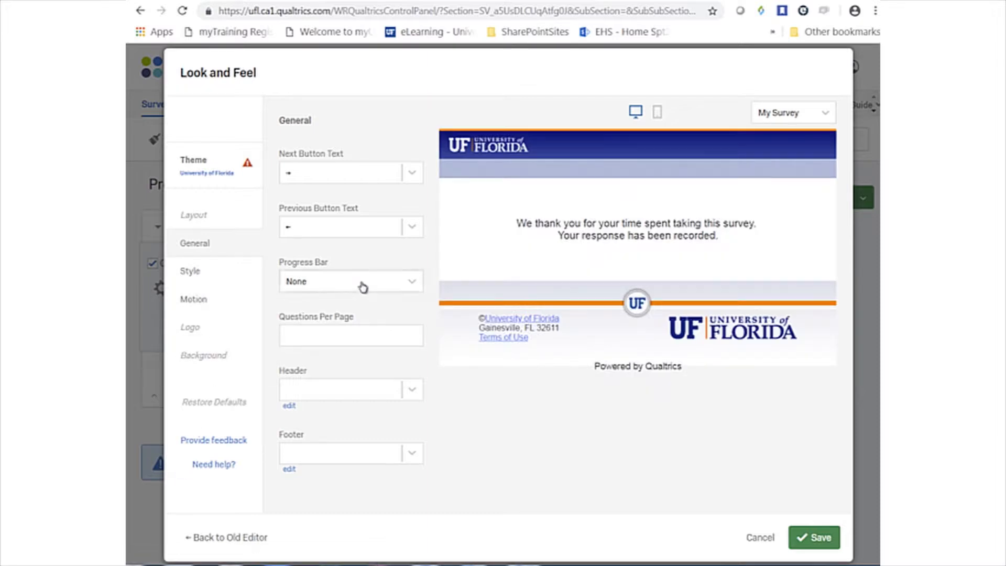
click(361, 283)
click(323, 329)
click(320, 333)
click(411, 493)
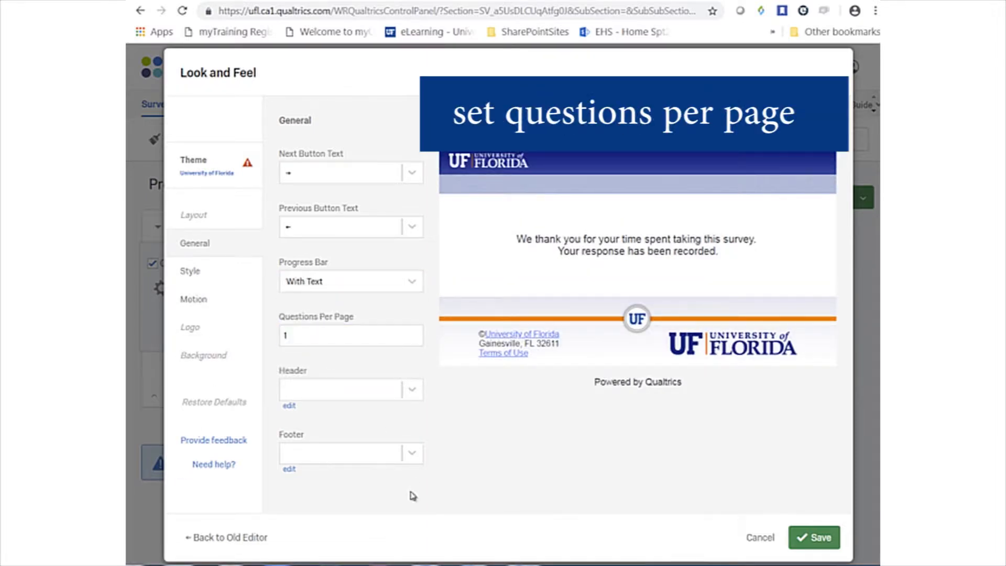
click(815, 539)
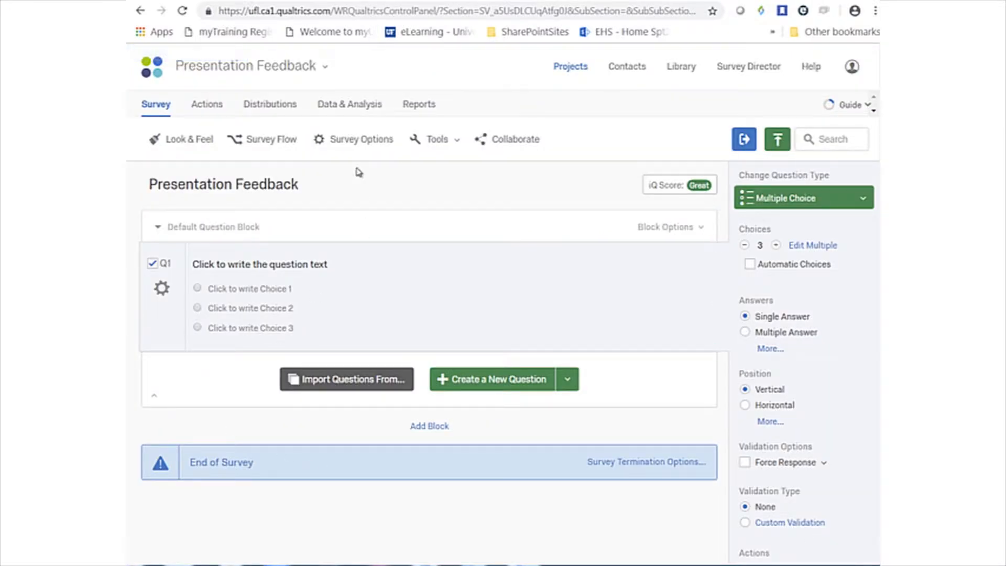
Create a custom end-of-survey message described as Presentation Feedback, thanking respondents and inviting them to get in touch, and save the survey options.
click(361, 149)
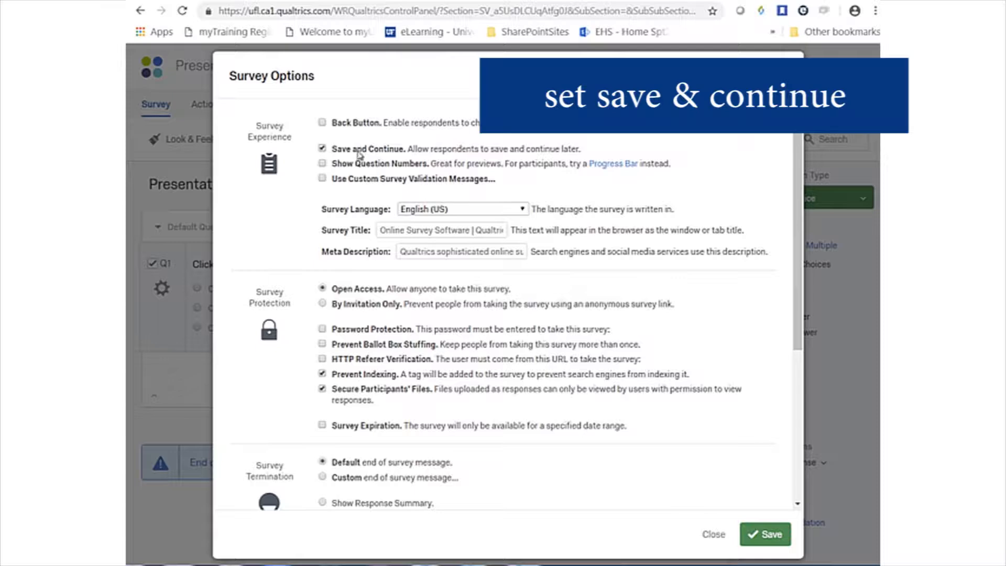
scroll(417, 336, down, 4)
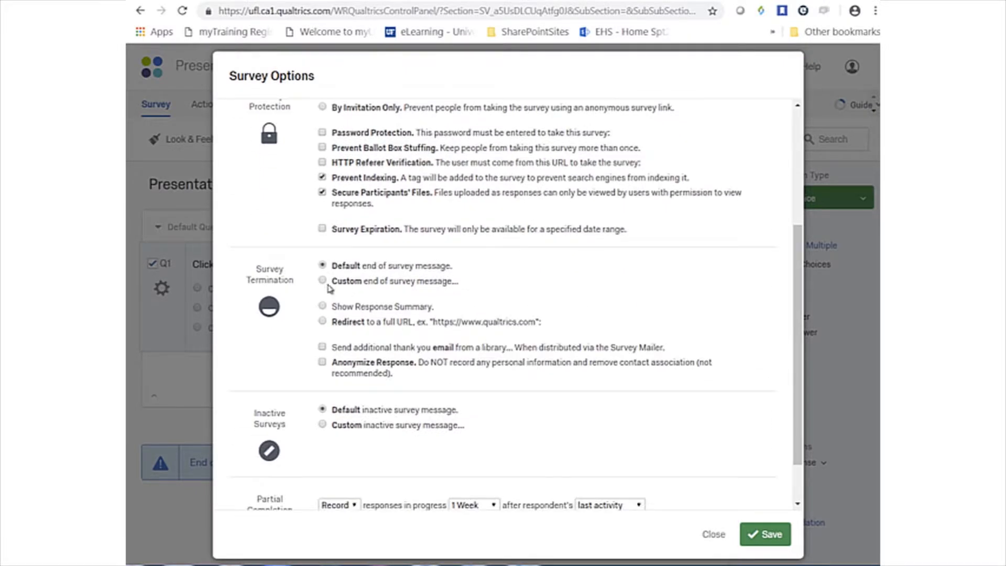
click(322, 281)
click(441, 297)
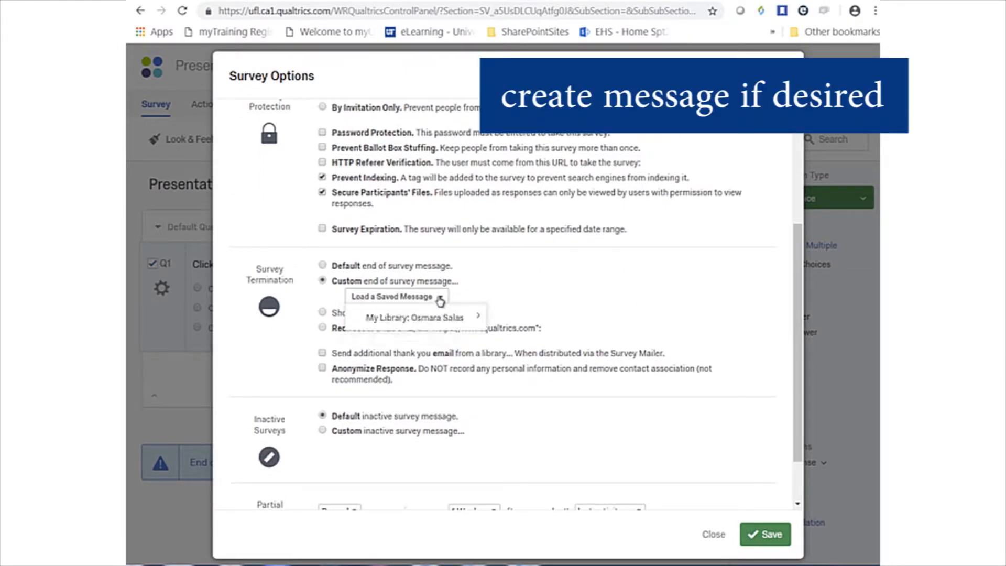
mouse_move(446, 319)
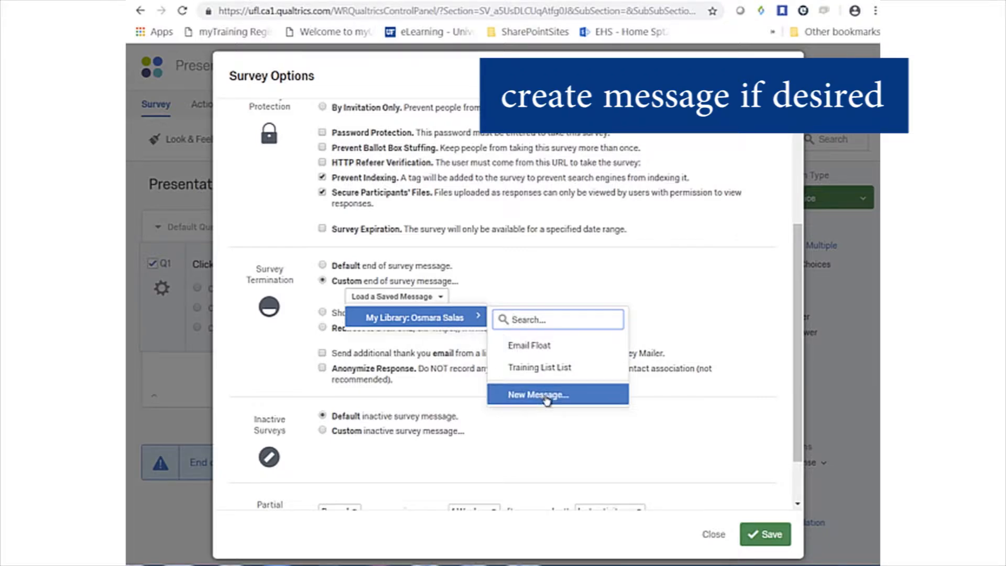
click(542, 396)
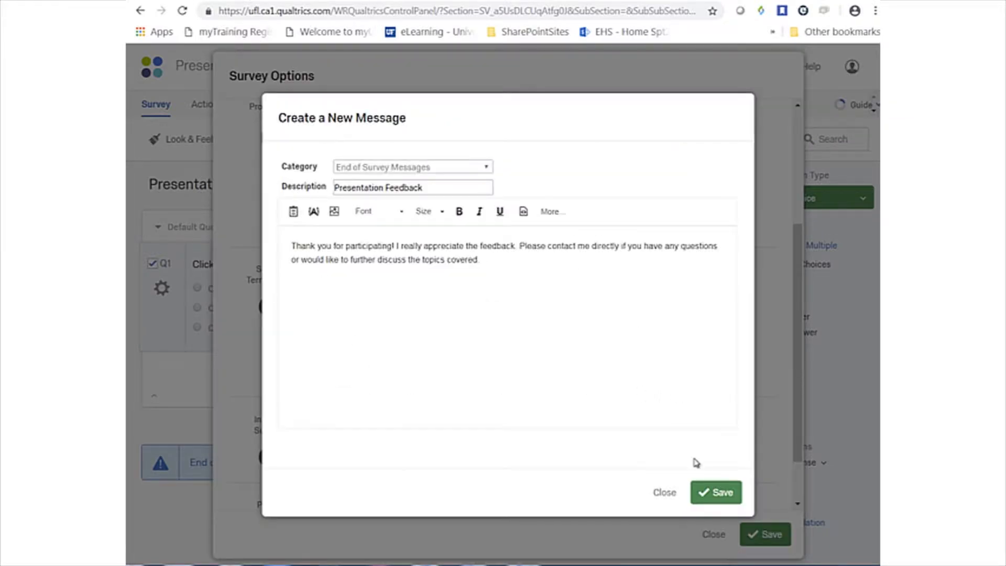
click(714, 495)
click(783, 543)
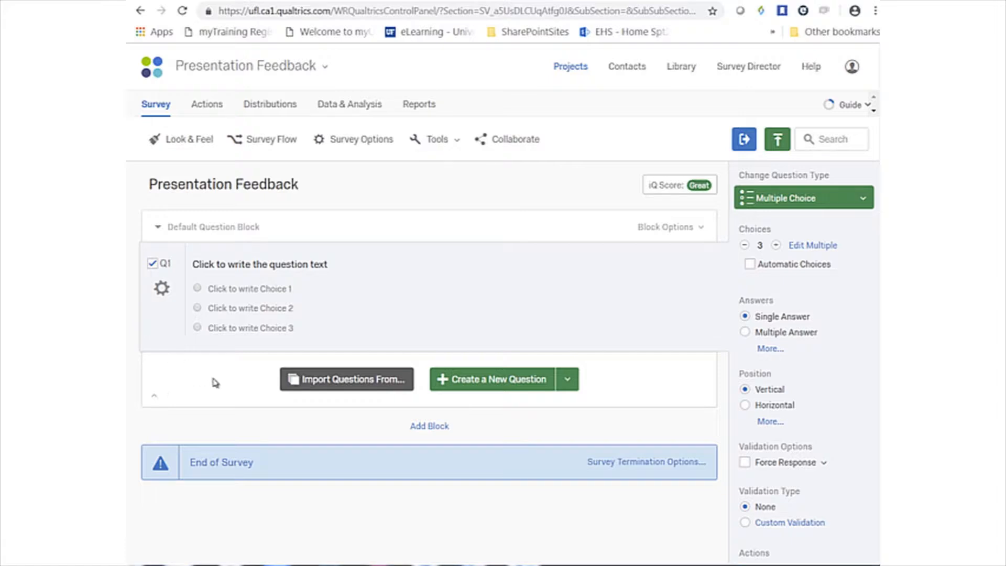
Set Q1's text to "In regards to the presentation, the content was comprehensive and easily understandable?" and remove its formatting.
click(319, 264)
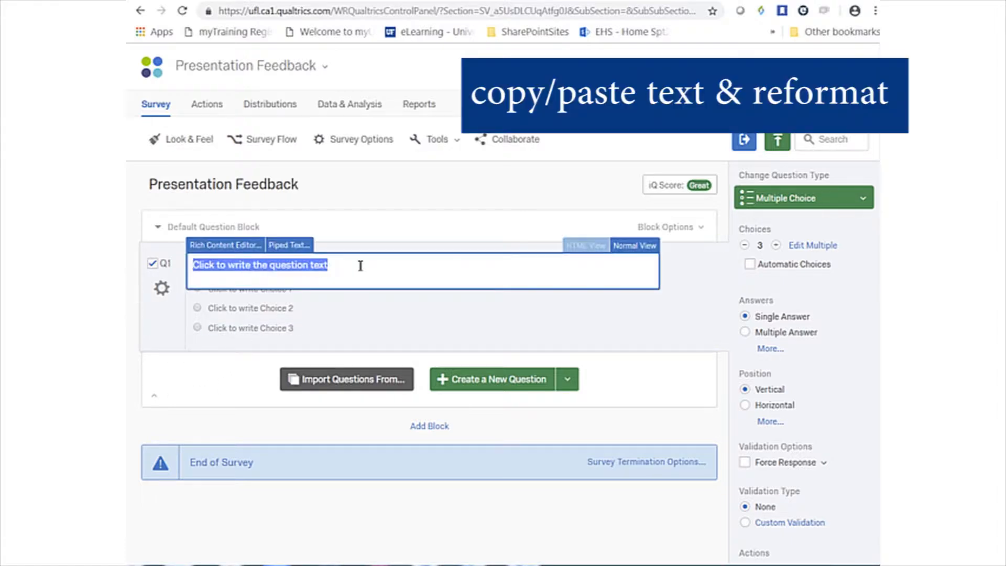
text(In regards to the presentation, the content was comprehensive and easily understandable?)
drag(560, 266, 193, 284)
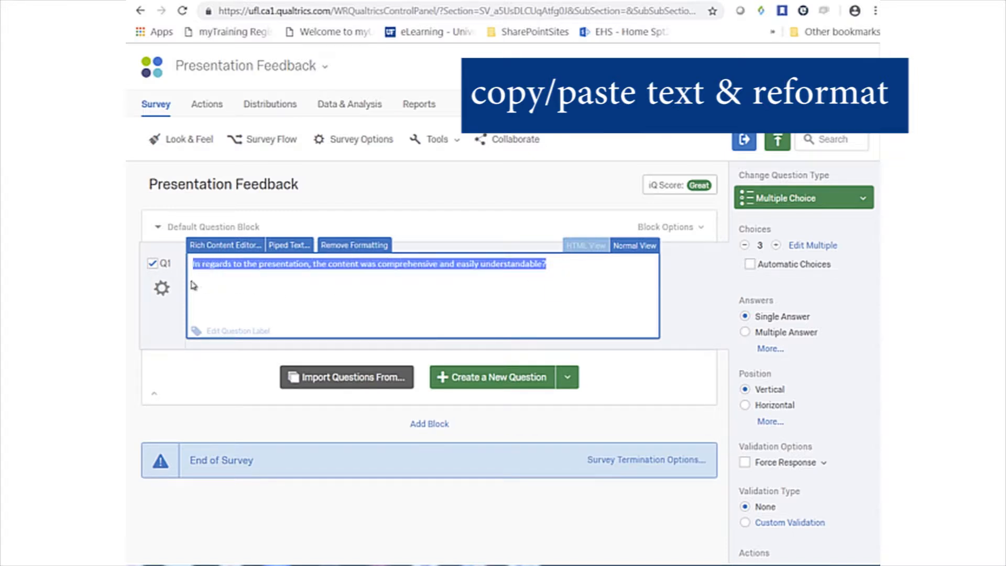
click(347, 248)
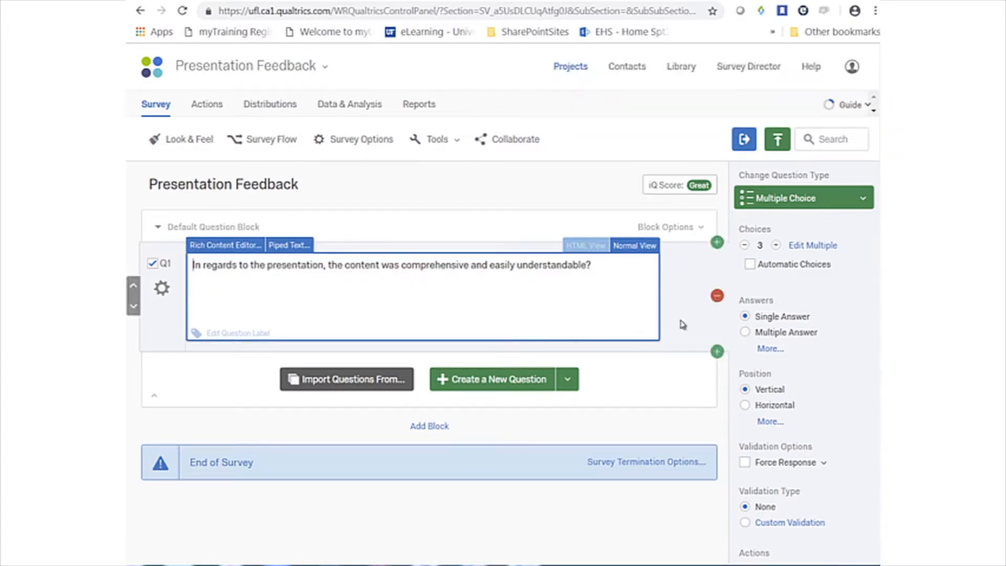
click(387, 352)
Set Q1's first answer choice to Yes and its second choice to Somewhat.
click(243, 288)
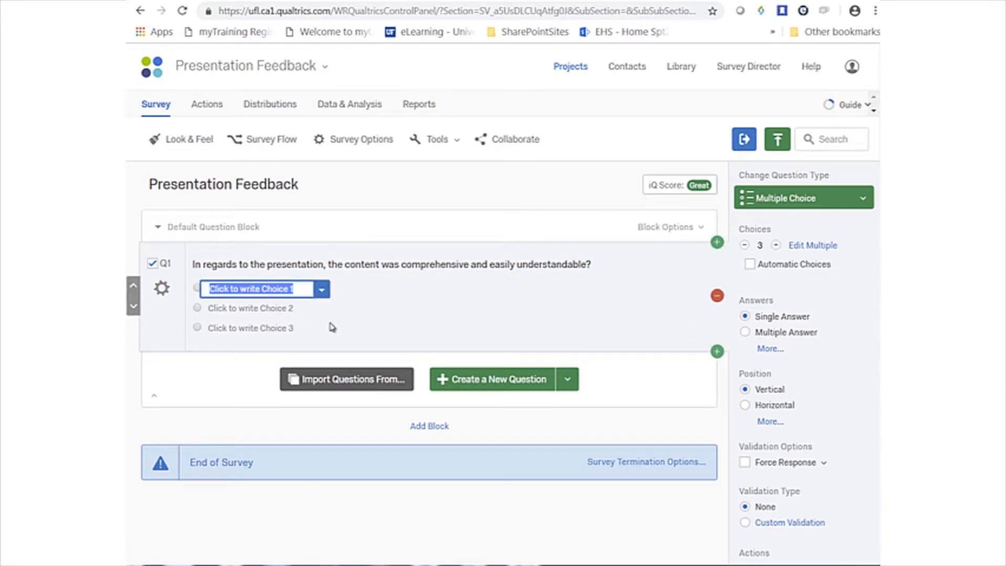
text(Yes)
click(252, 309)
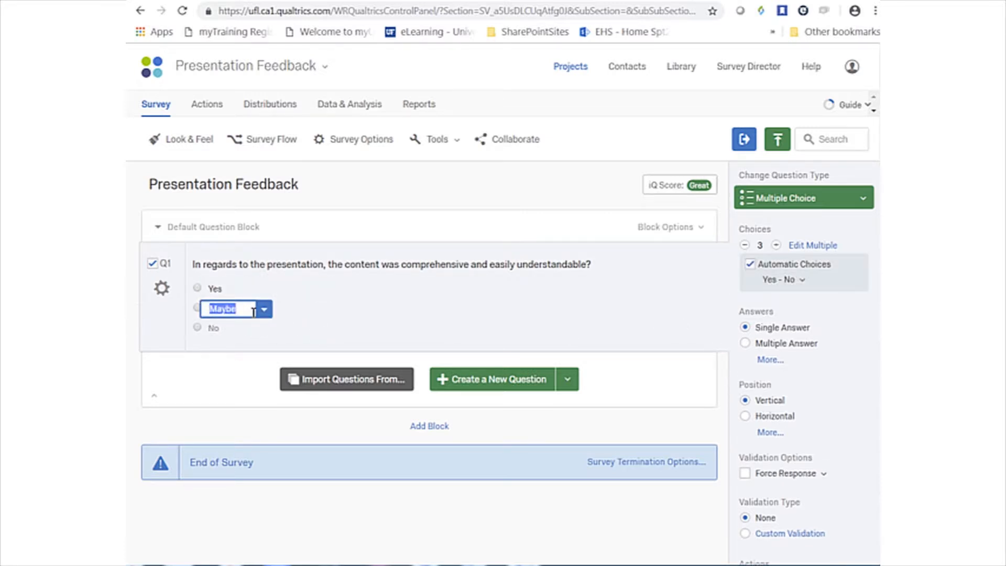
text(Somewhat)
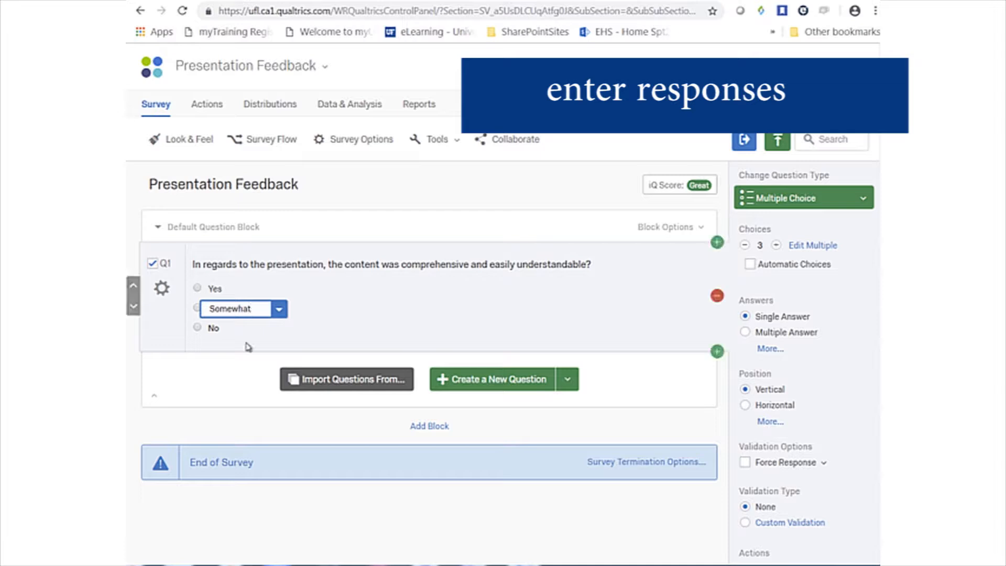
click(200, 396)
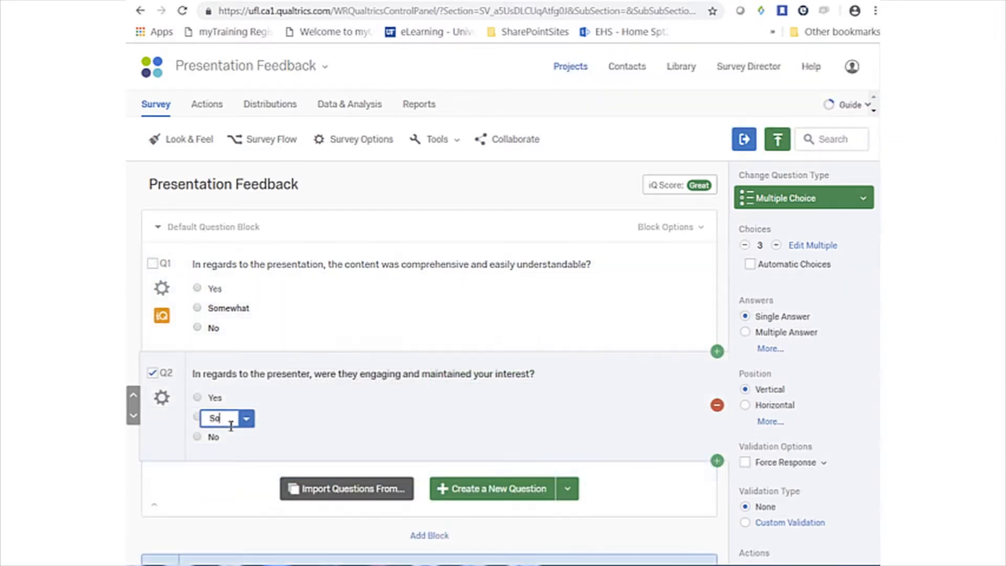
Finish entering Somewhat as the second answer choice of Q2 about the presenter.
text(mewhat)
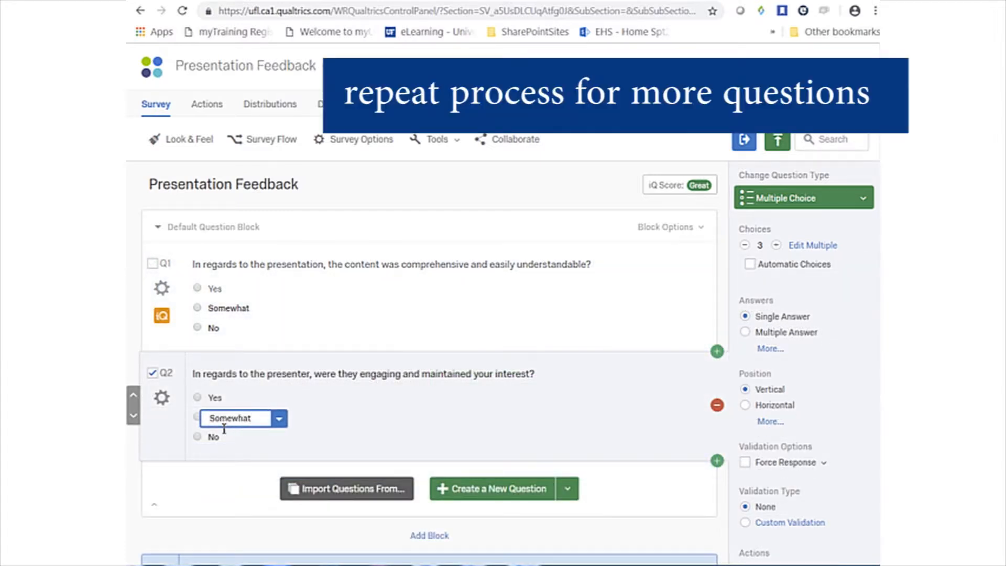
click(232, 495)
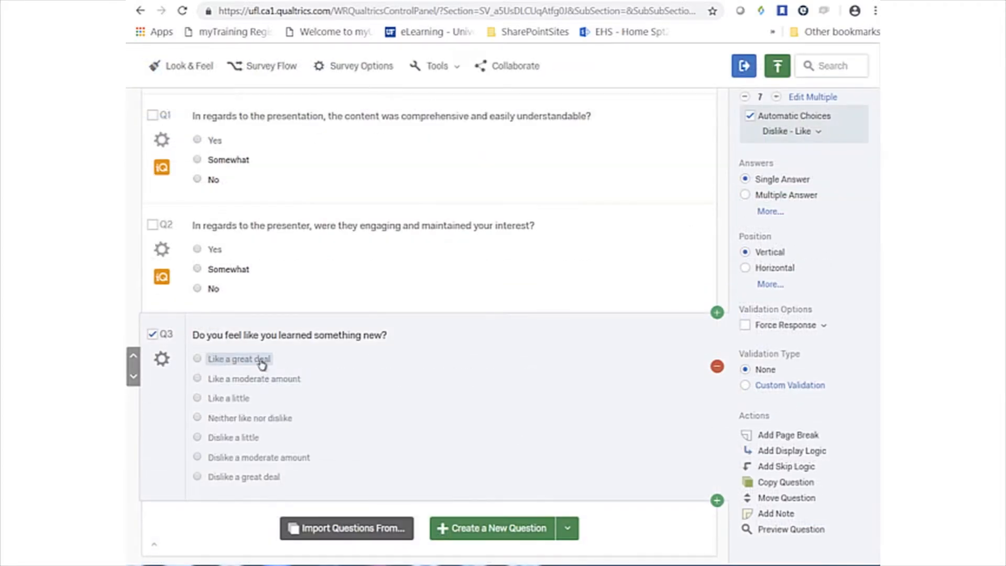
Change Q3's answer choices to Yes, Somewhat and No, and remove the leftover like/dislike choices.
click(262, 362)
text(Yes)
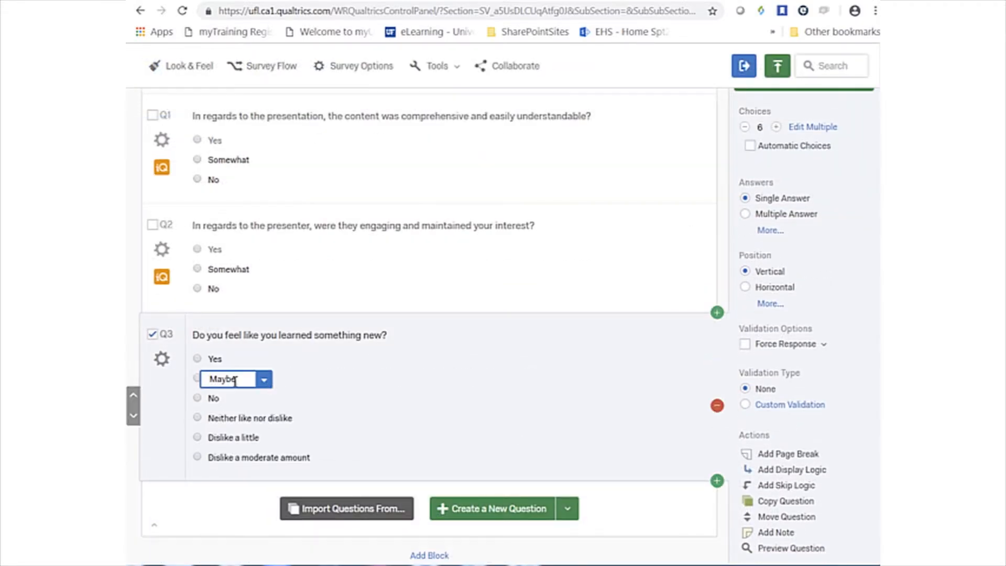
drag(237, 379, 212, 381)
text(Somewhat)
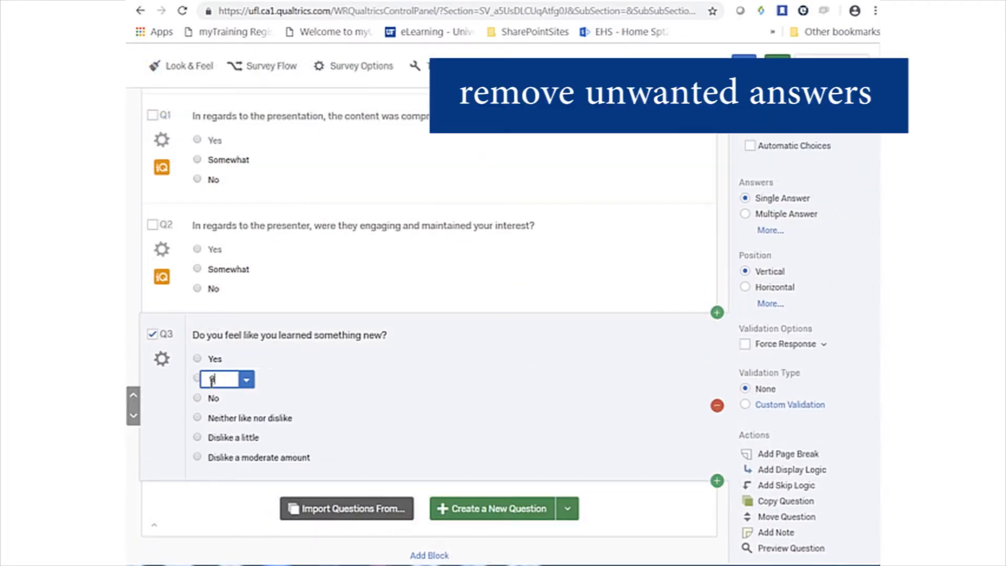
click(309, 418)
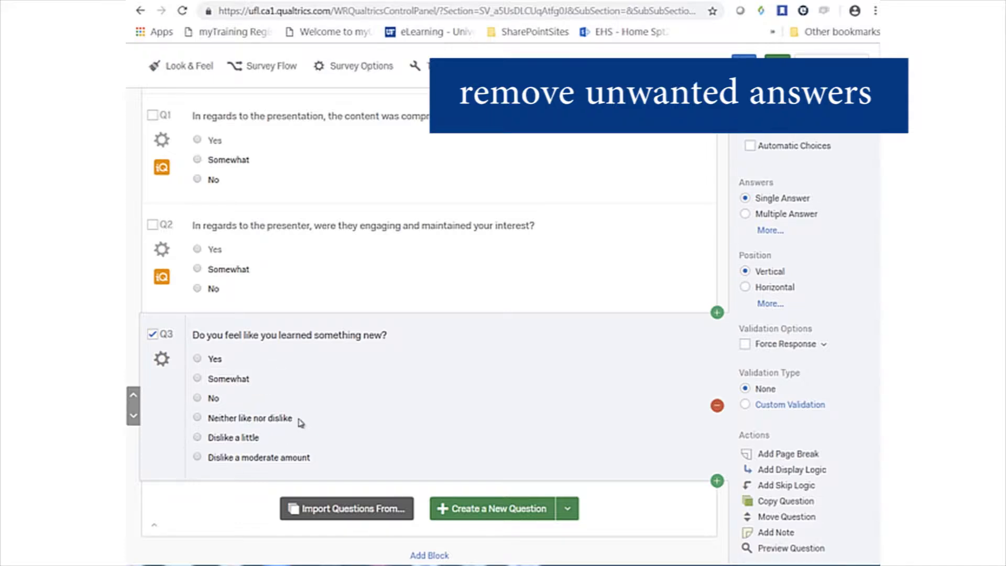
click(322, 420)
click(370, 391)
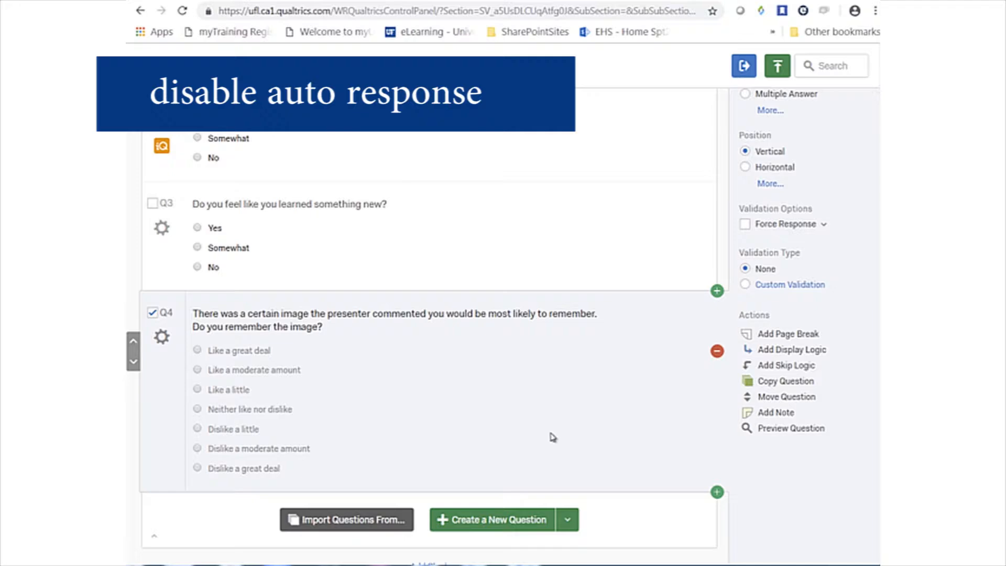
Disable automatic choices for Q4 and reduce its number of choices to 2.
scroll(552, 437, up, 5)
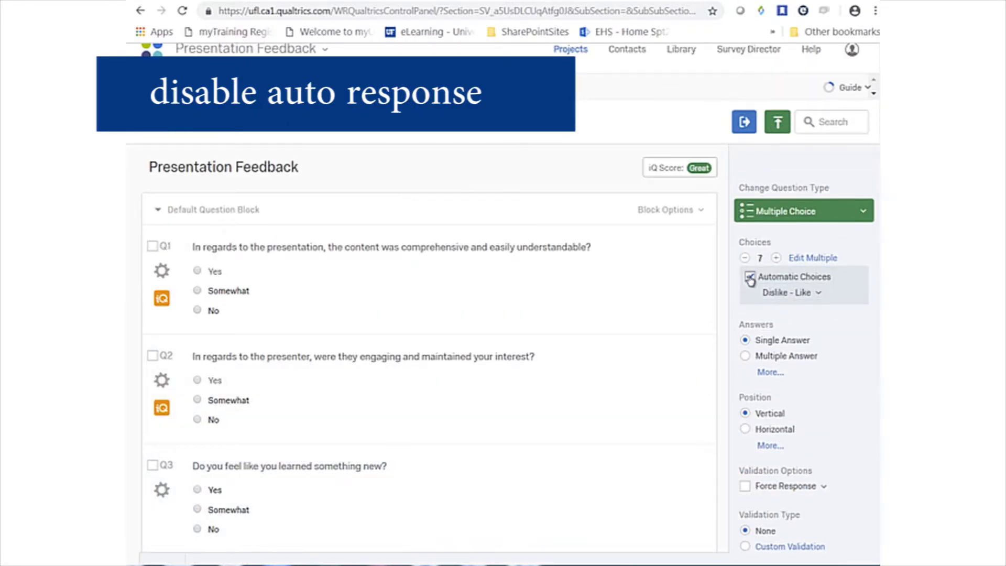
click(751, 278)
click(745, 258)
click(745, 258)
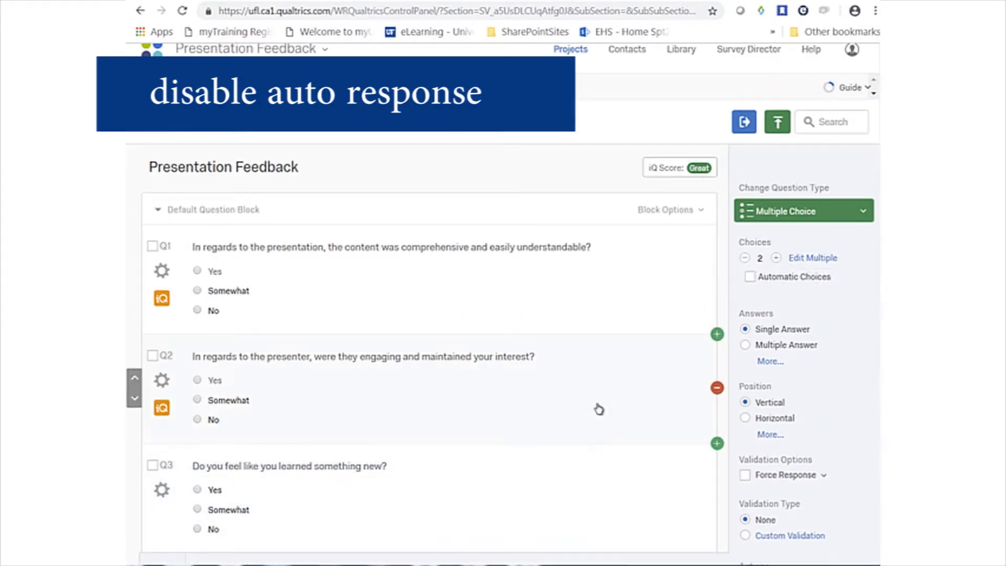
Set Q4's two answer choices to Yes and No.
scroll(599, 410, down, 5)
click(231, 351)
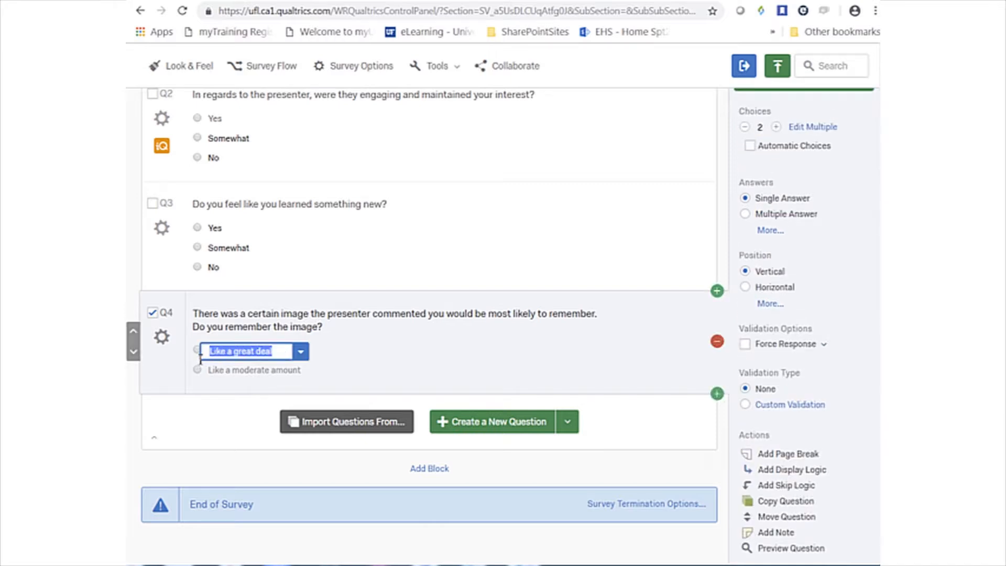
text(Yes)
click(254, 370)
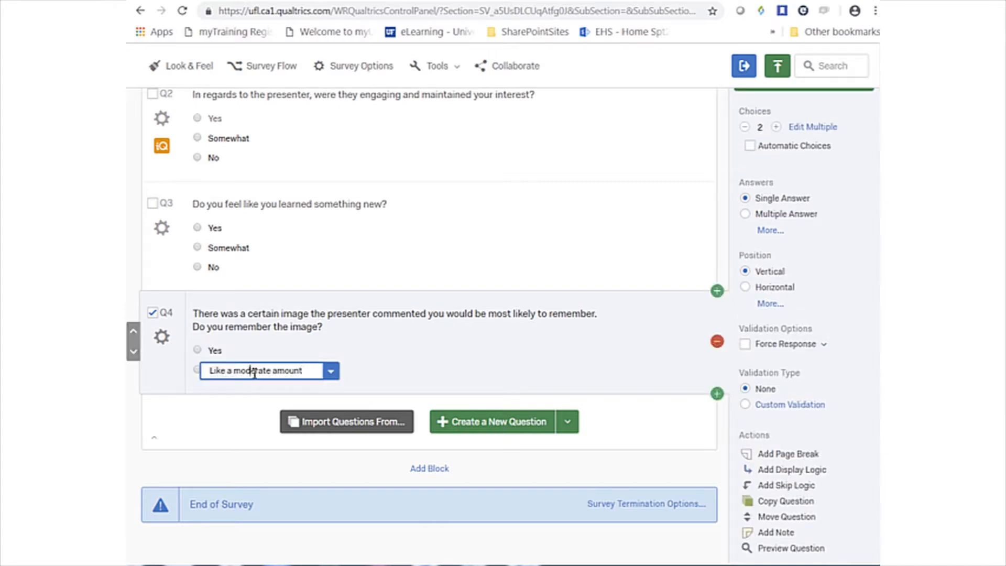
drag(305, 371, 211, 374)
text(No)
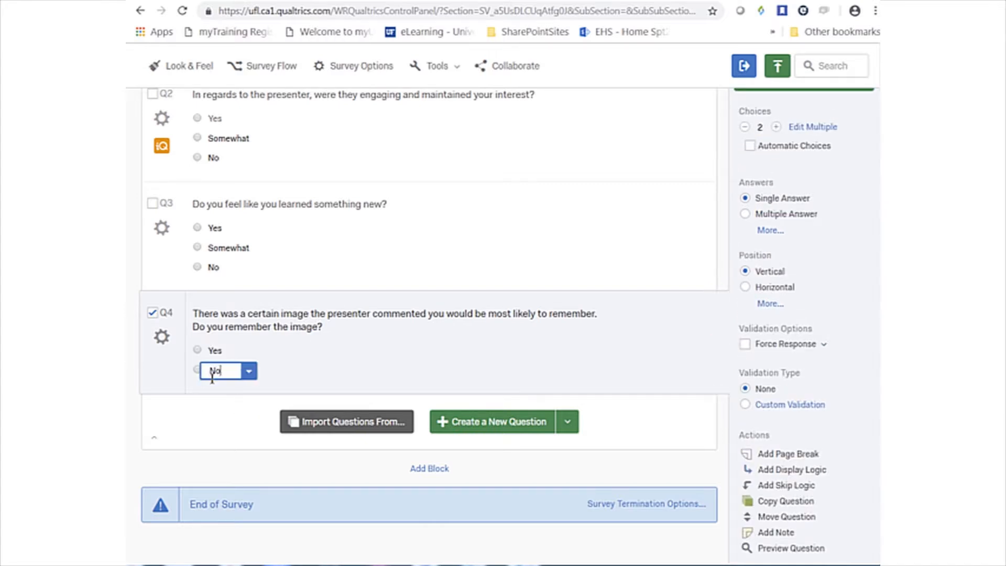
click(195, 419)
Add a Text Entry question after Q4.
click(567, 421)
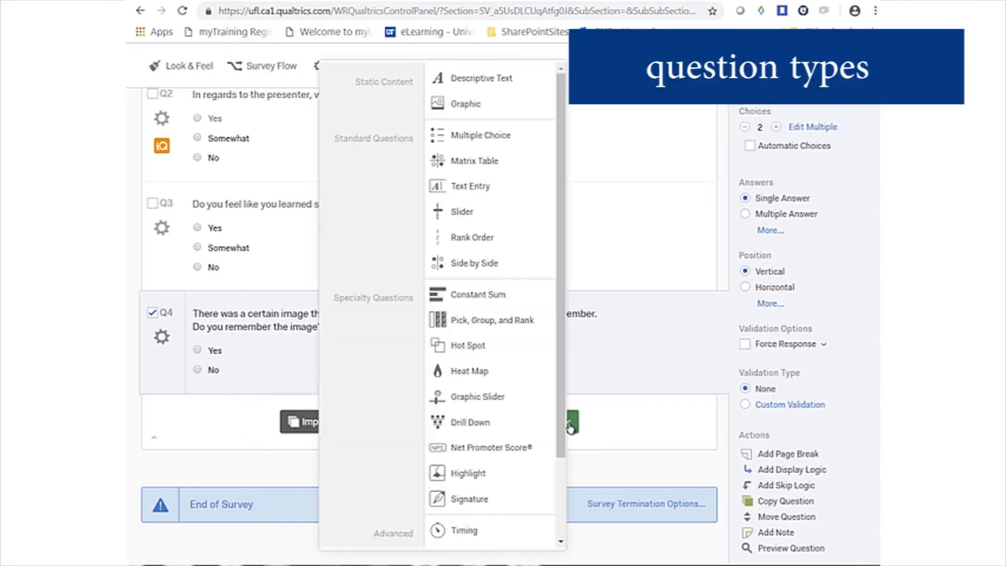
click(470, 186)
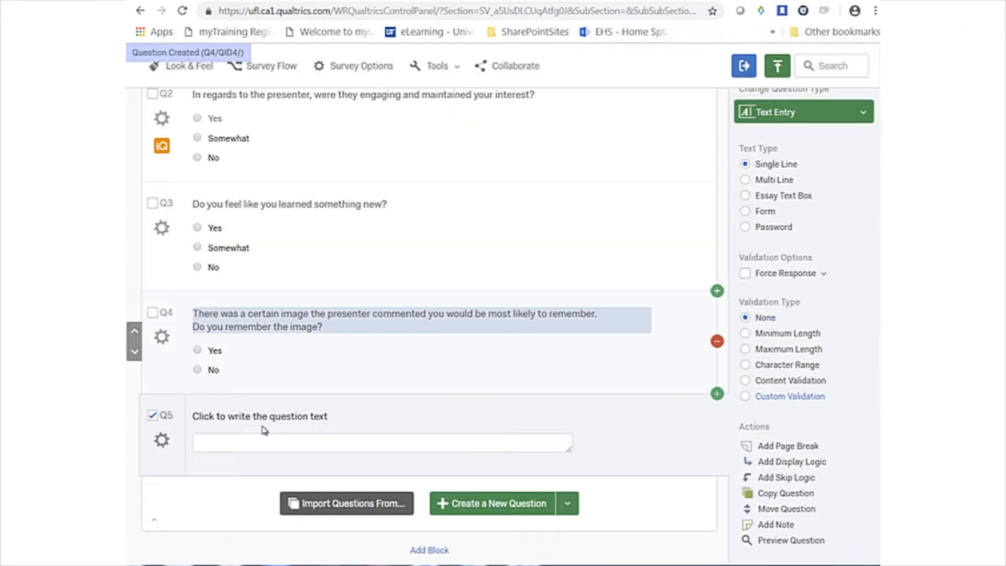
Set Q5's question text to "Please describe the image" and remove its formatting.
click(231, 416)
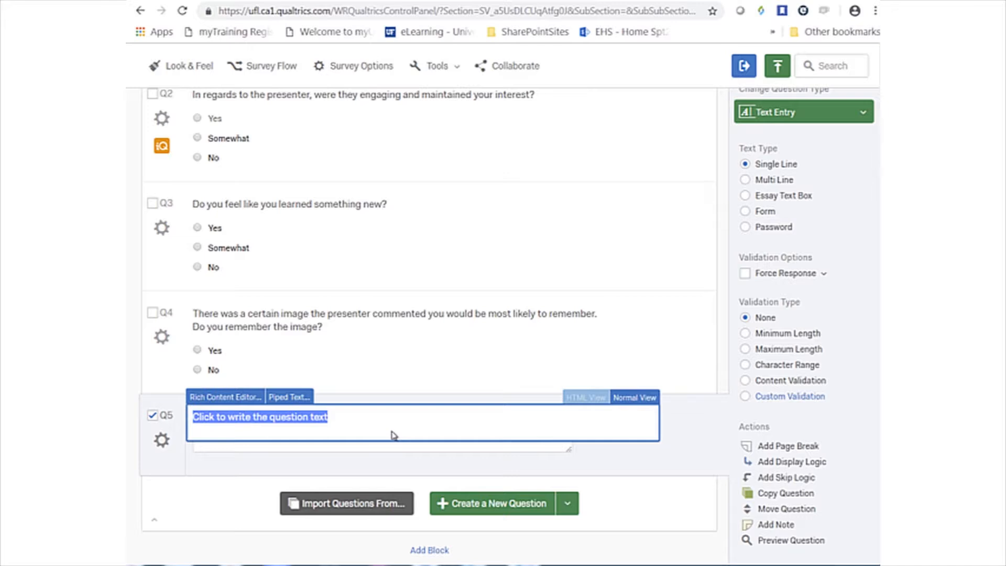
text(Please describe the image)
drag(340, 416, 190, 418)
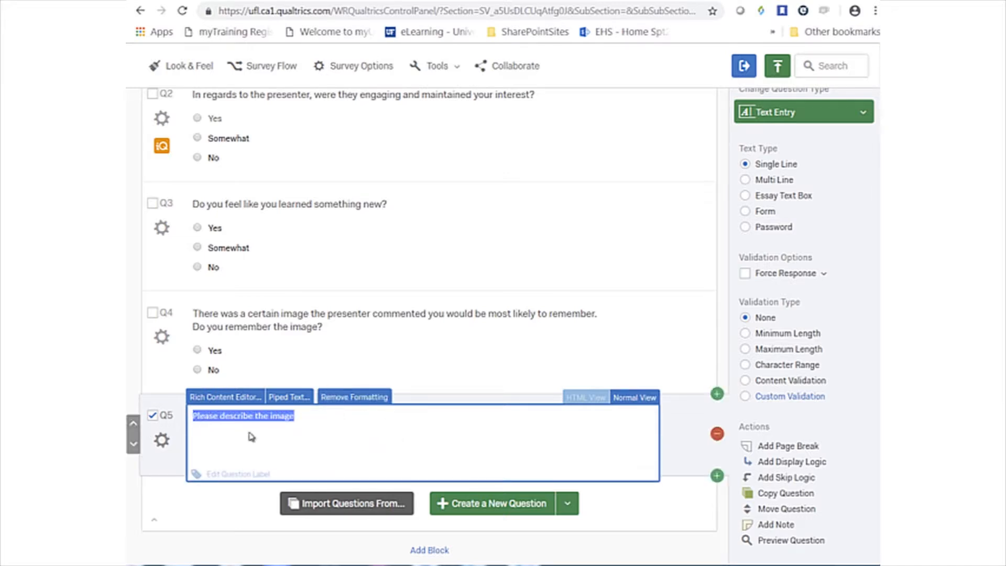
click(355, 397)
click(675, 443)
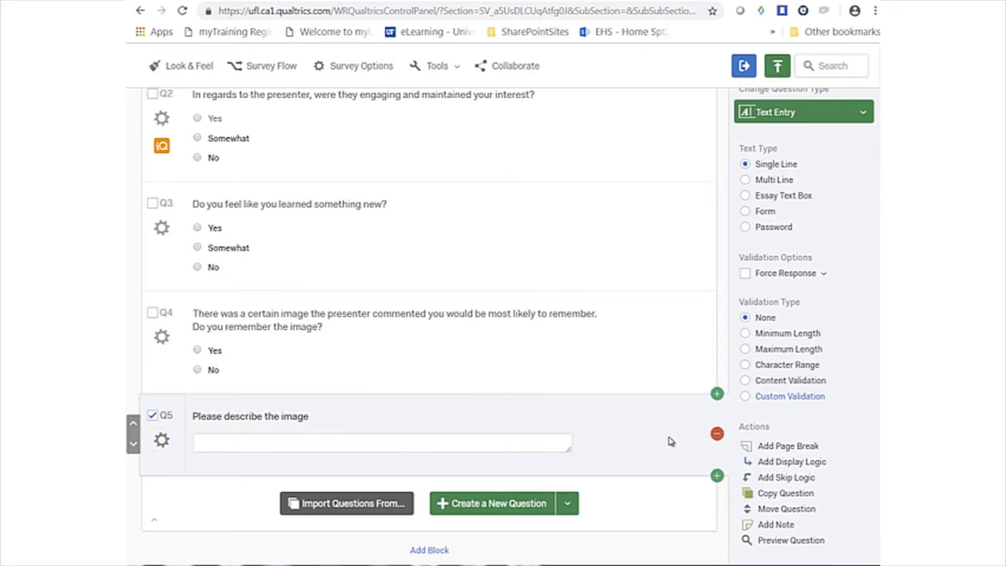
Add a Multiple Choice question after Q5.
scroll(669, 440, down, 3)
click(567, 373)
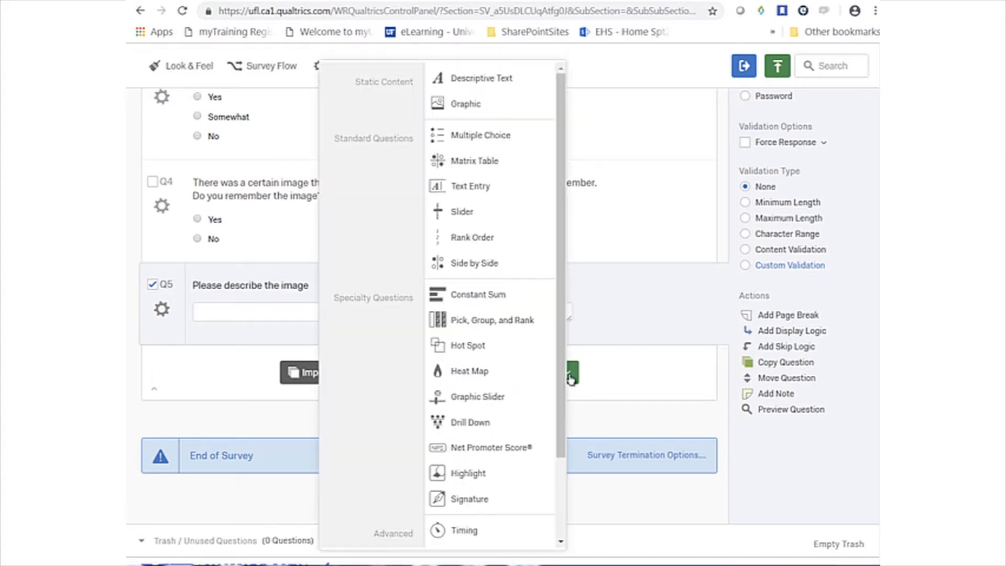
click(485, 142)
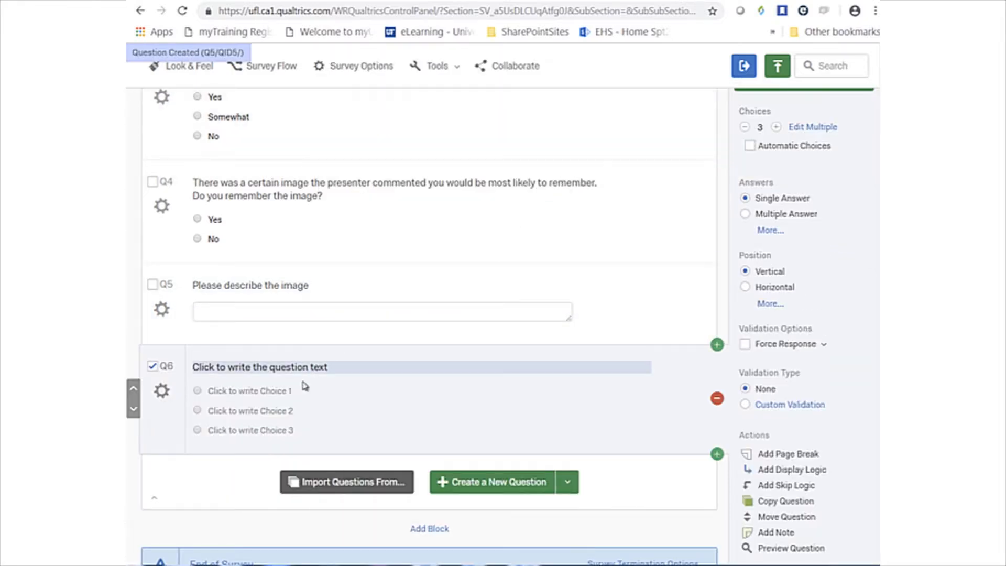
Set Q6's question text to "Do you remember the text next to the image?" and remove its formatting.
click(319, 366)
text(Do you remember the text next to the image?)
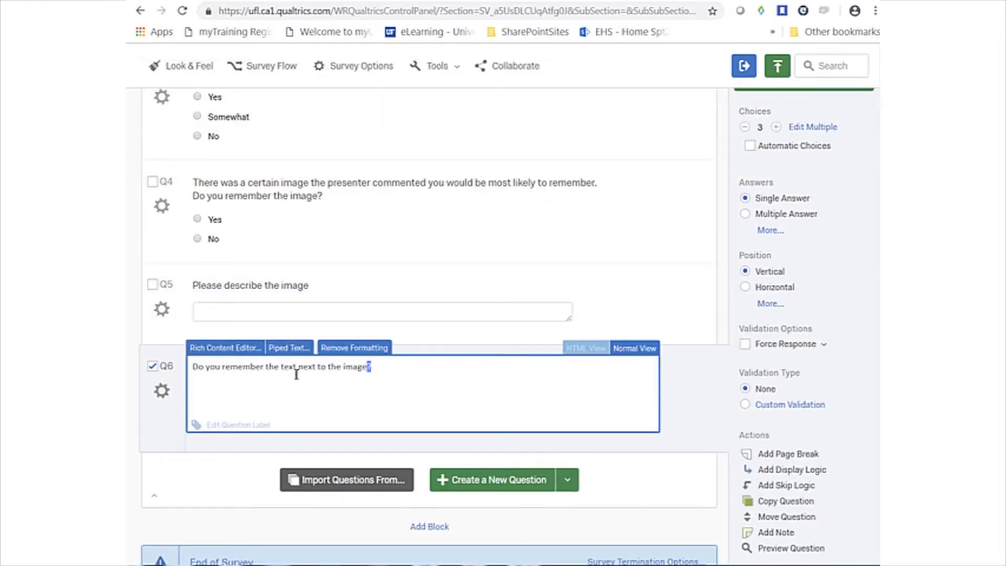
drag(371, 368, 201, 371)
click(336, 351)
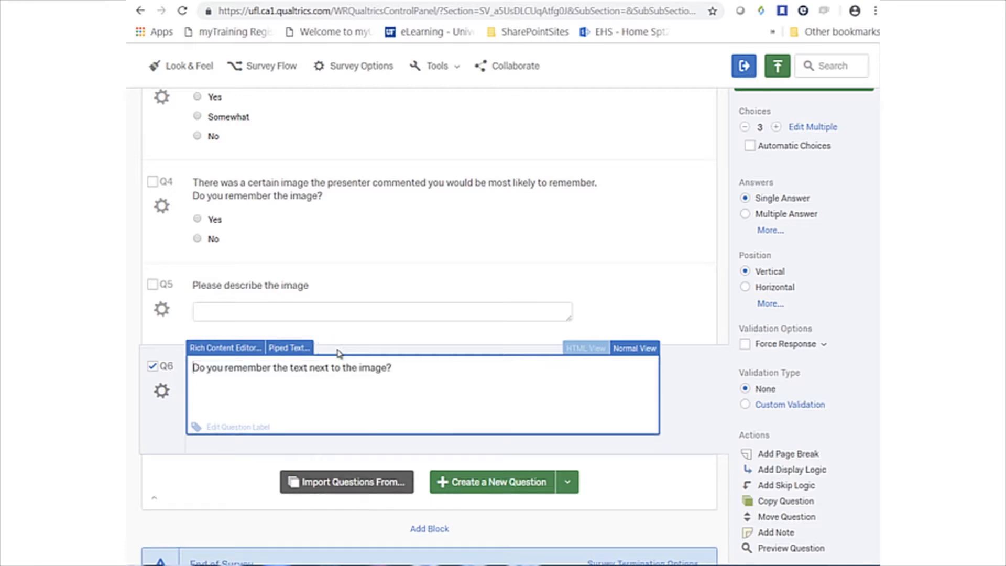
click(671, 401)
Set Q6's answer choices to Yes and No.
click(281, 391)
text(Yes)
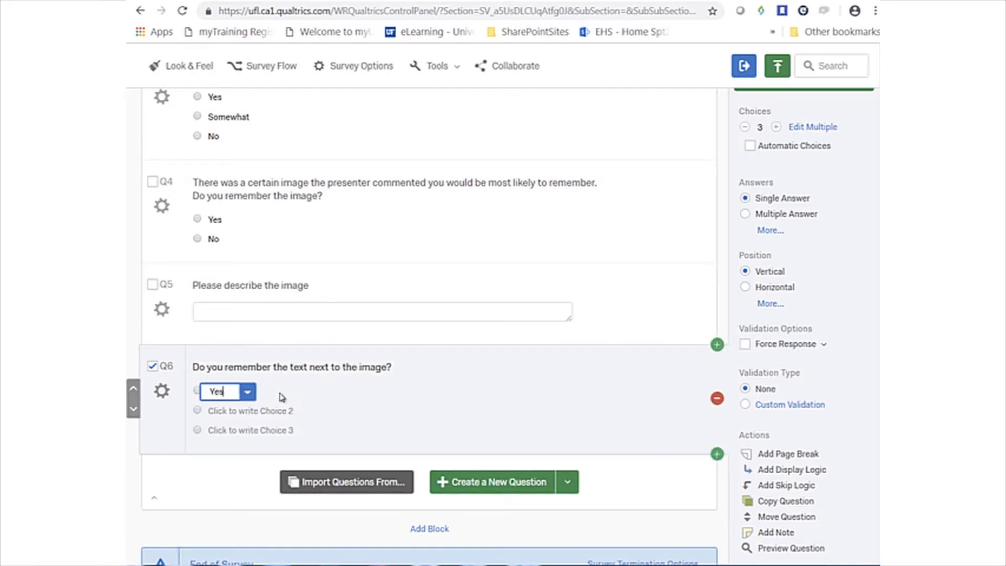
click(264, 443)
click(233, 411)
click(263, 412)
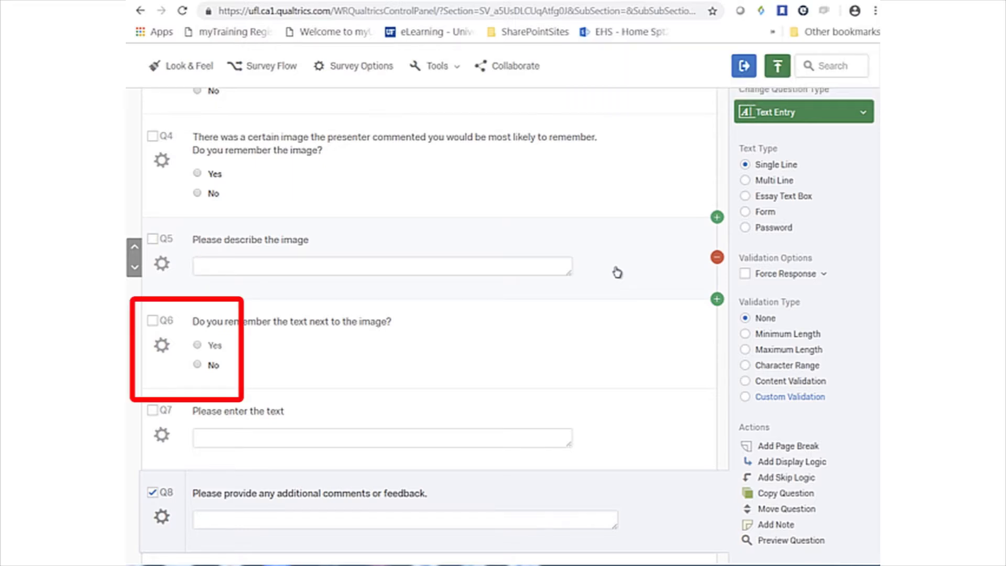
Add skip logic to Q4 that skips to Q6 when No is selected.
click(623, 195)
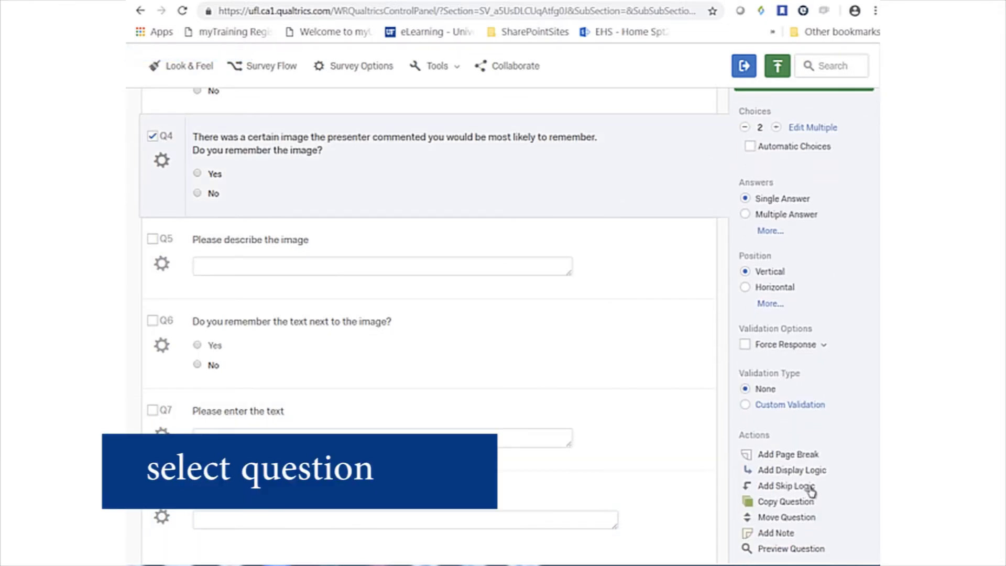
click(786, 486)
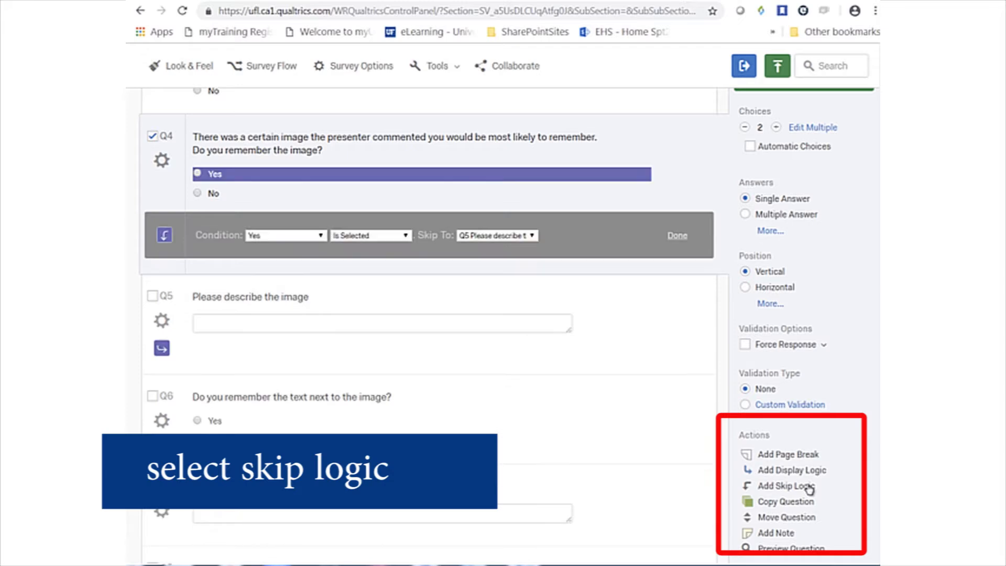
click(320, 236)
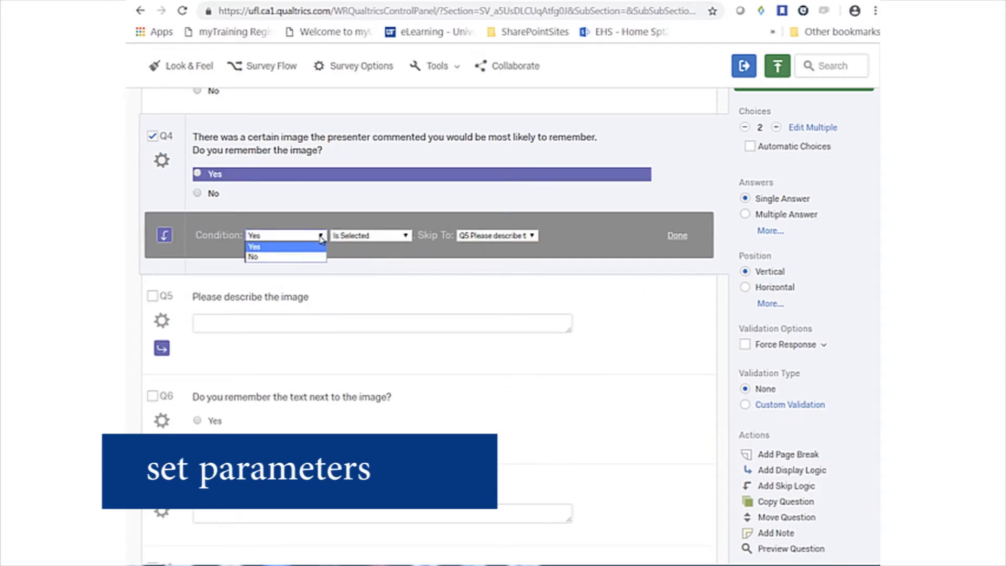
click(257, 252)
click(532, 236)
click(519, 252)
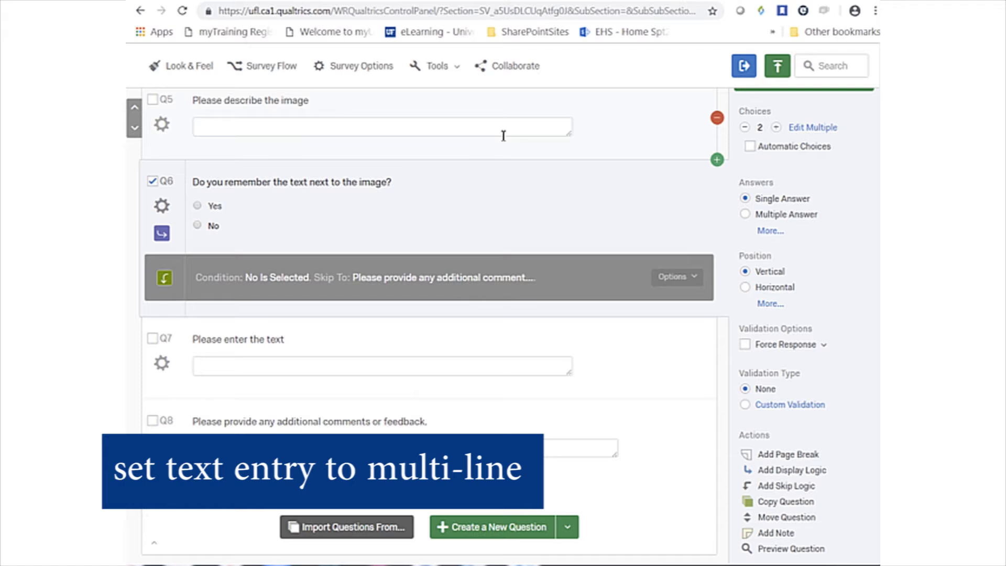
Set the text type of the text entry questions Q5, Q7 and Q8 to Multi Line.
click(511, 129)
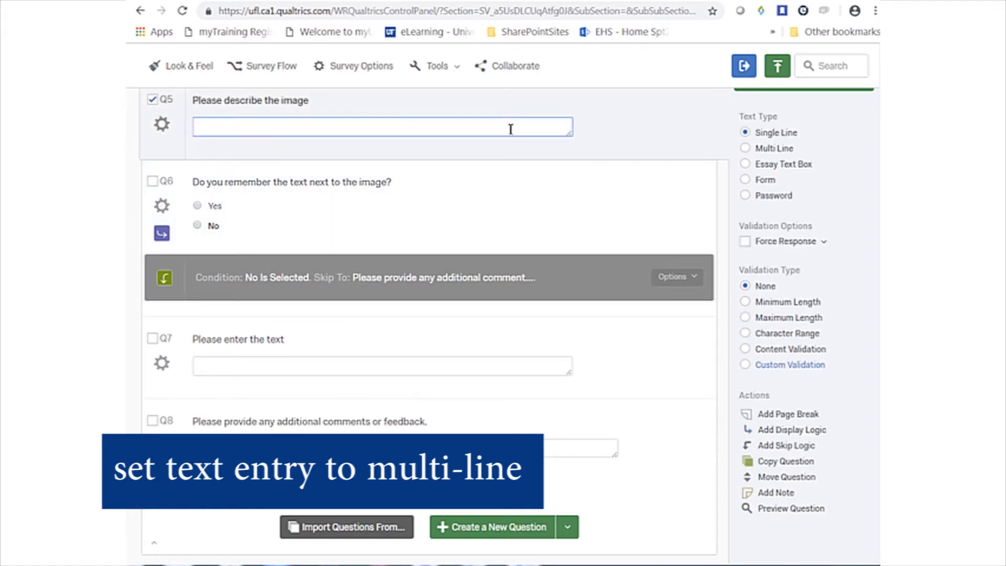
click(745, 148)
click(474, 365)
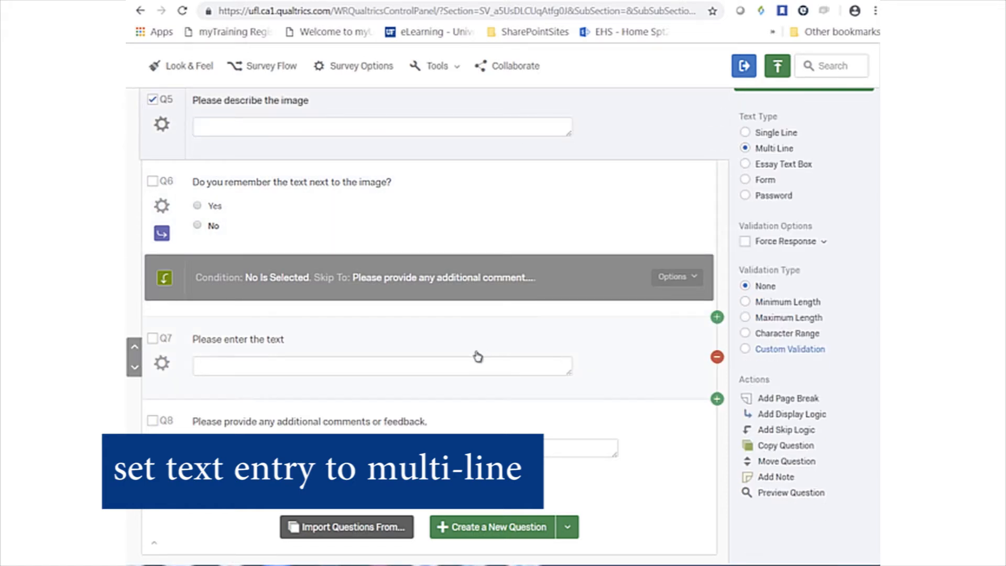
click(745, 180)
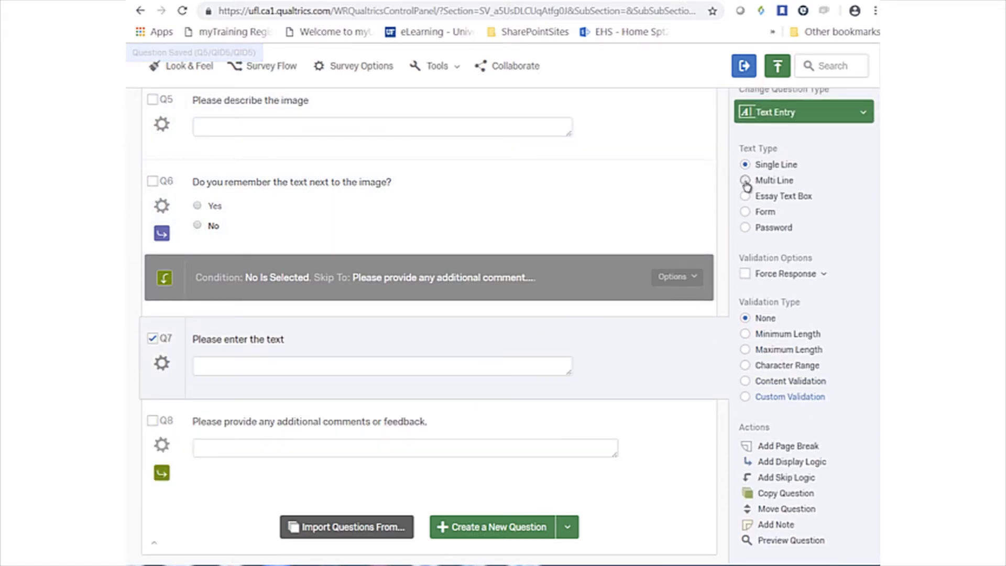
click(670, 479)
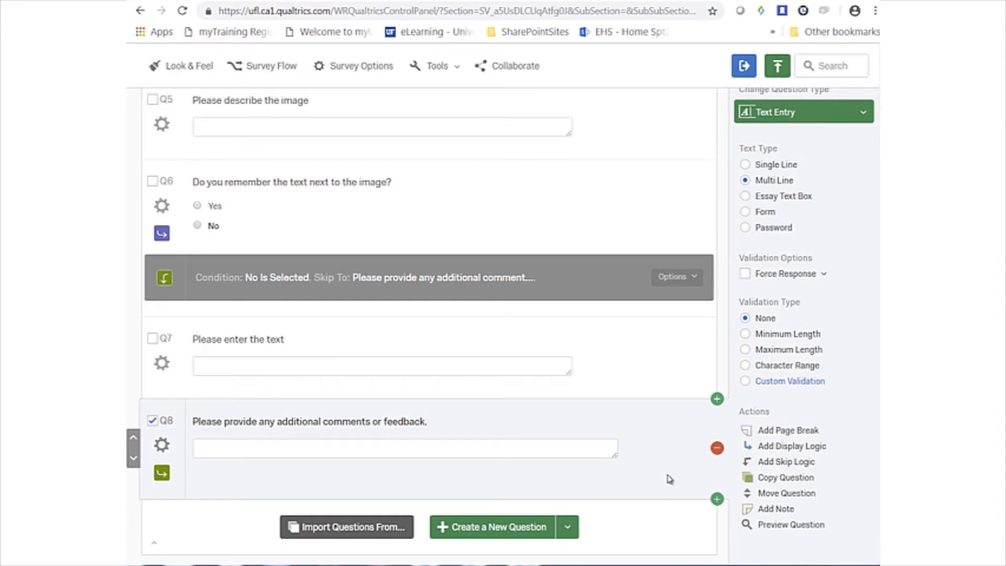
Preview the survey, answer Somewhat to the first question, and page through all questions to the end.
click(744, 67)
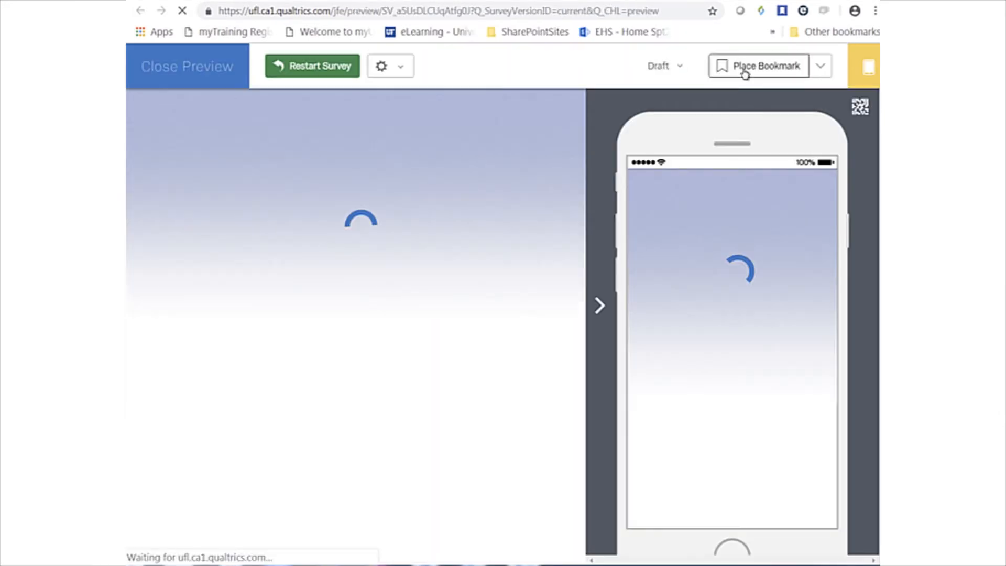
click(401, 66)
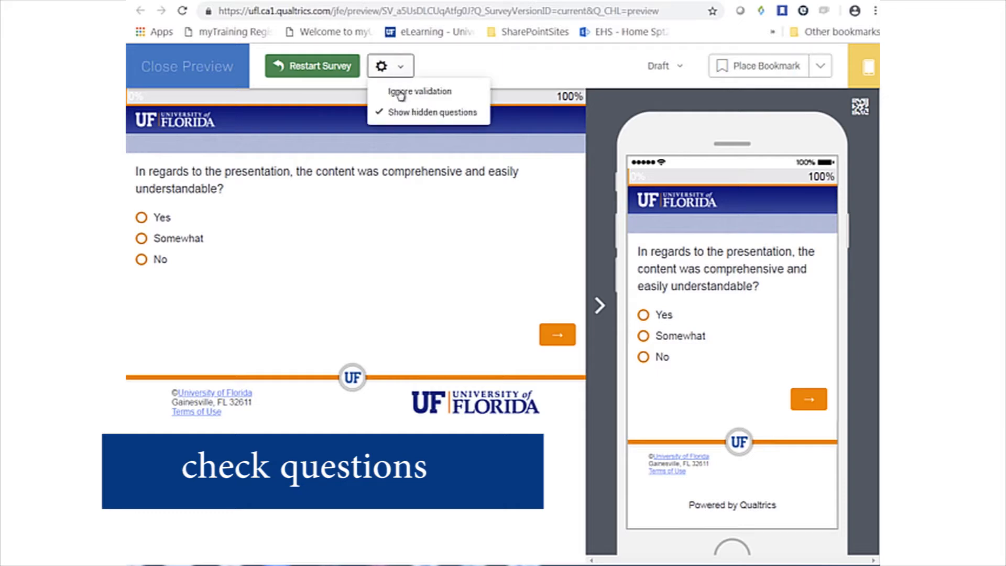
click(394, 247)
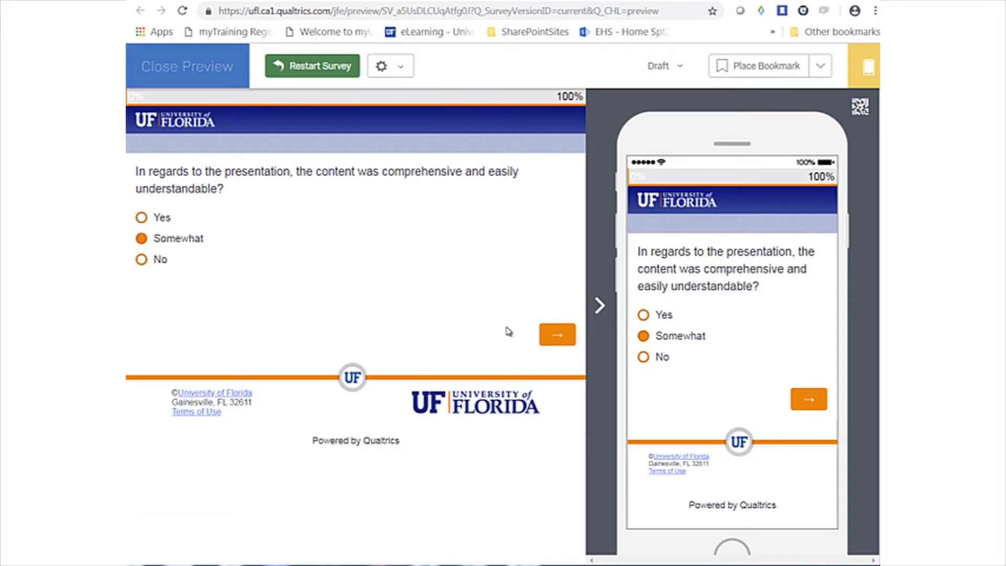
click(559, 338)
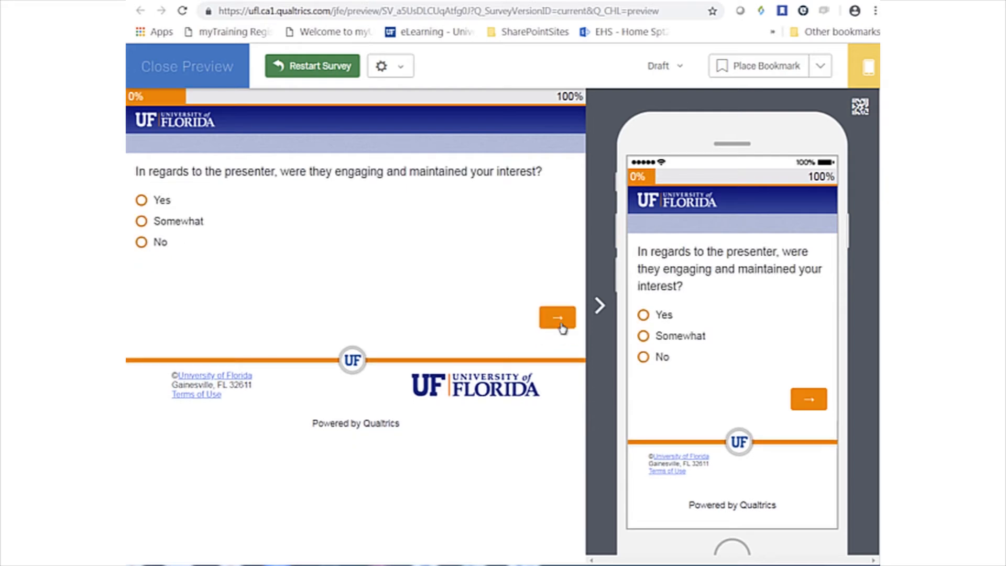
click(558, 320)
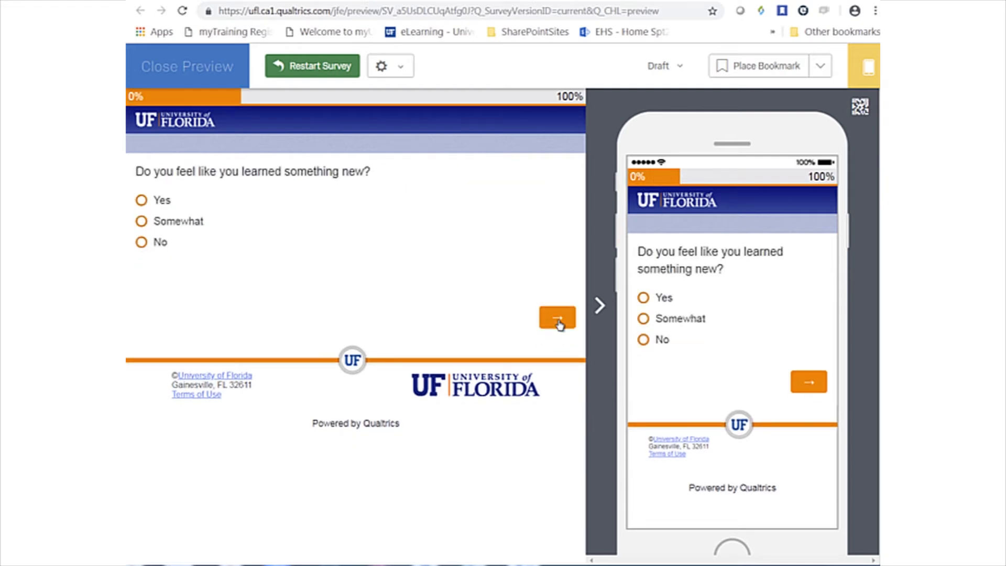
click(558, 328)
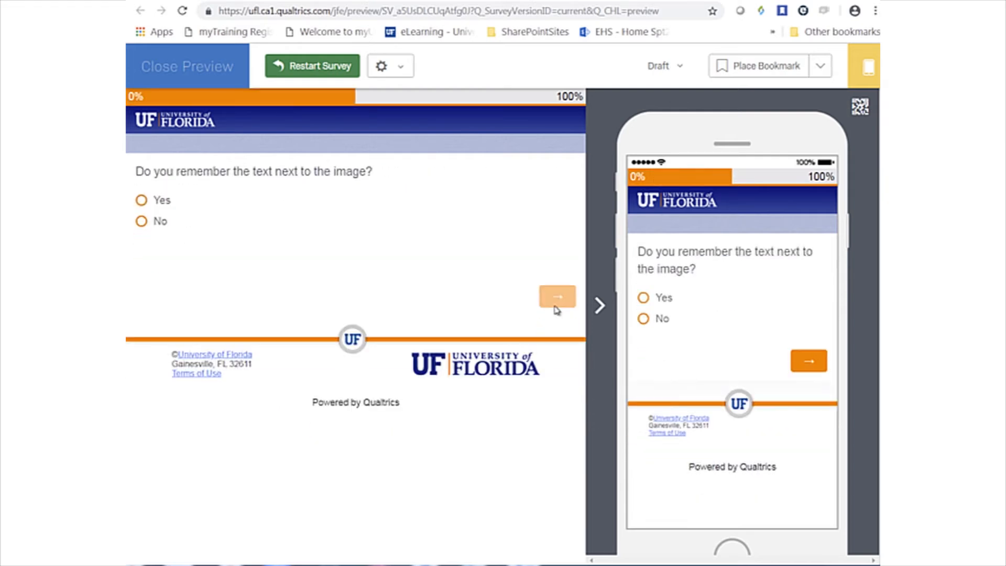
click(558, 304)
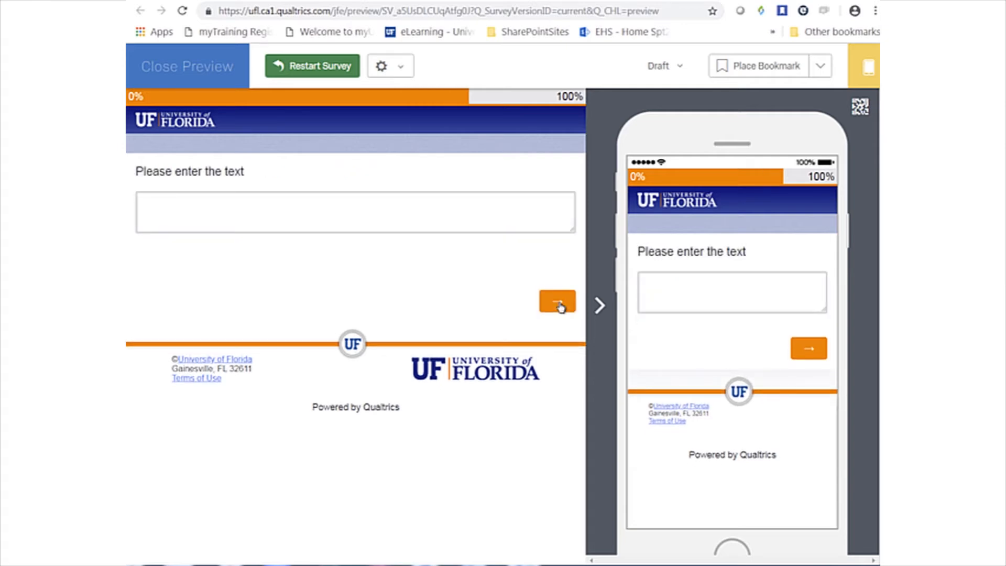
click(559, 306)
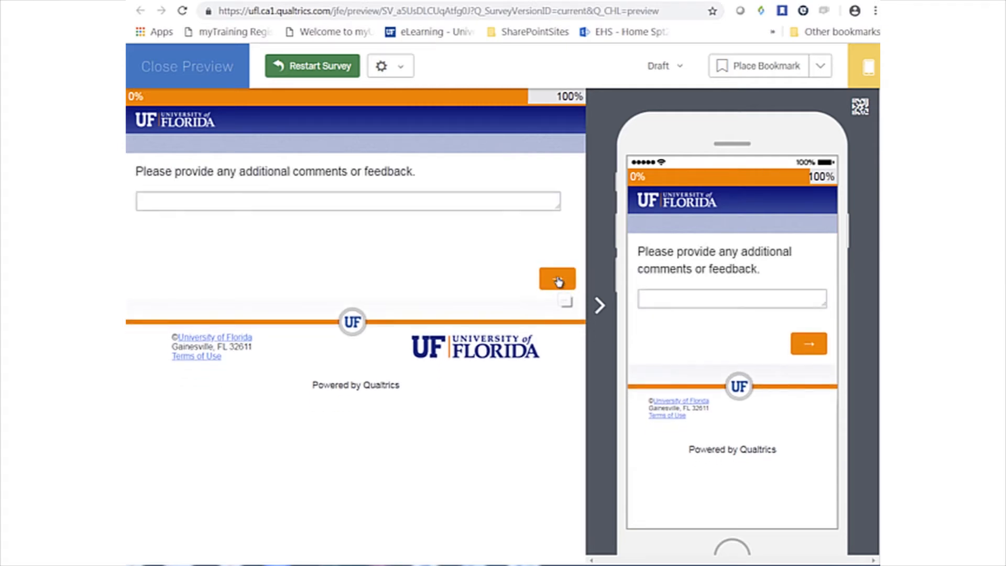
click(559, 280)
Restart the preview, answer No to the question about remembering the image to test its skip logic, and close the preview.
click(316, 63)
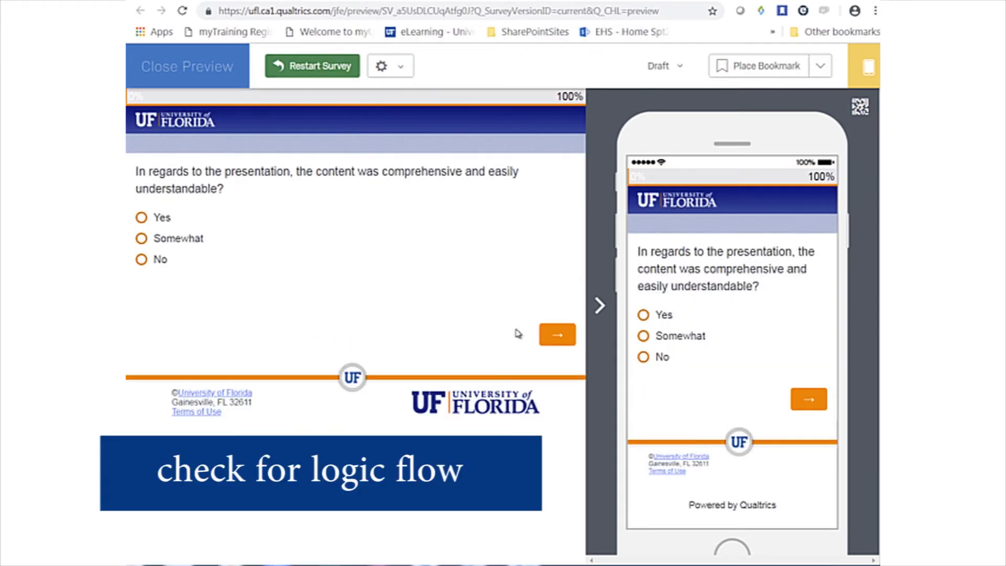
click(559, 326)
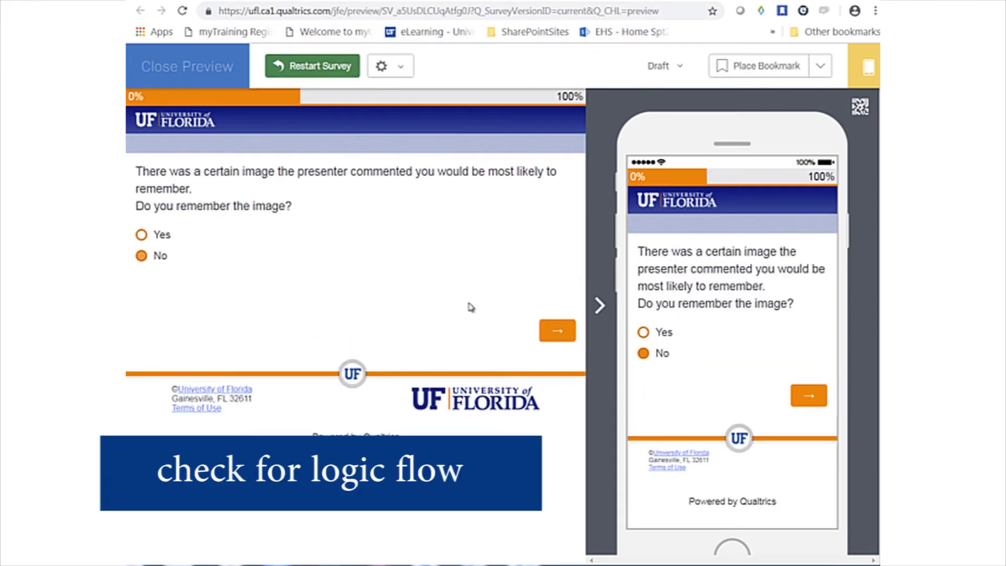
click(557, 331)
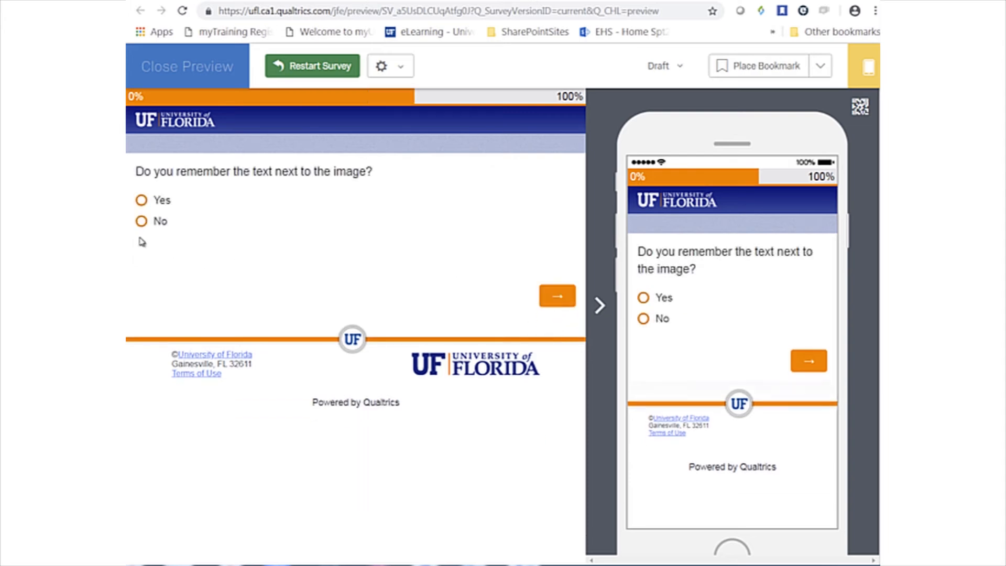
click(555, 298)
click(189, 74)
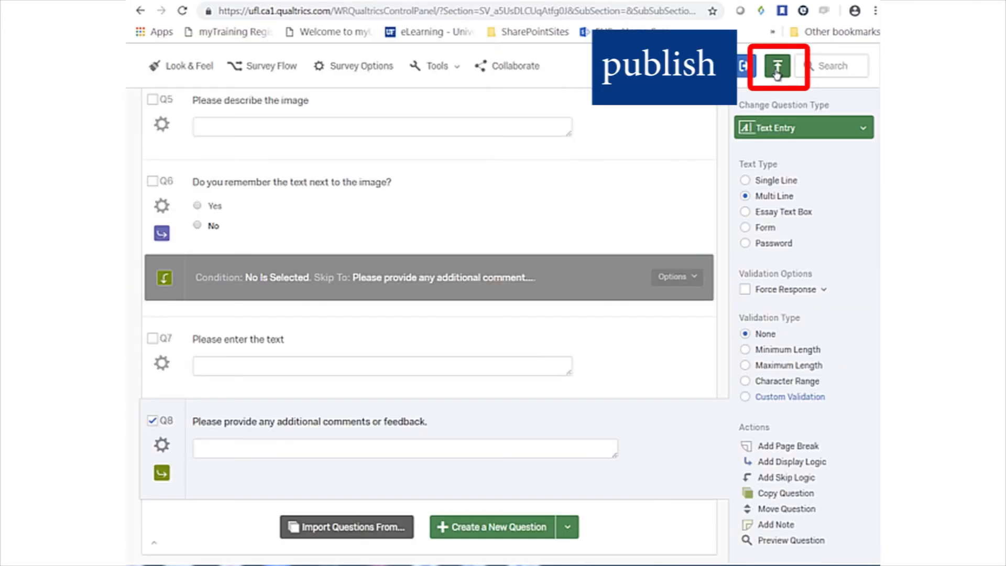
Review the ExpertReview recommendations for the survey, including the questions flagged for grammatical conjunctions, and close the review.
click(778, 68)
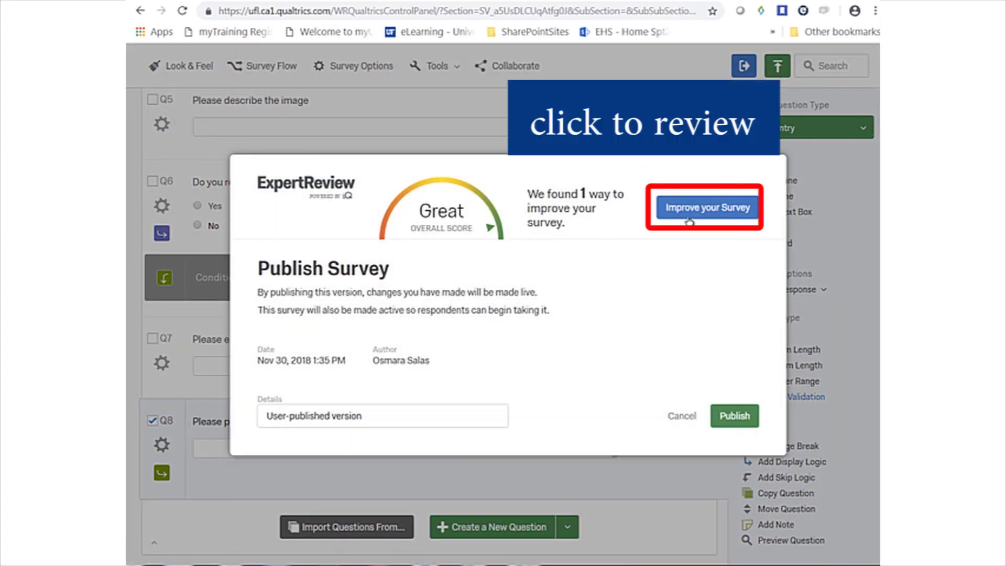
click(710, 210)
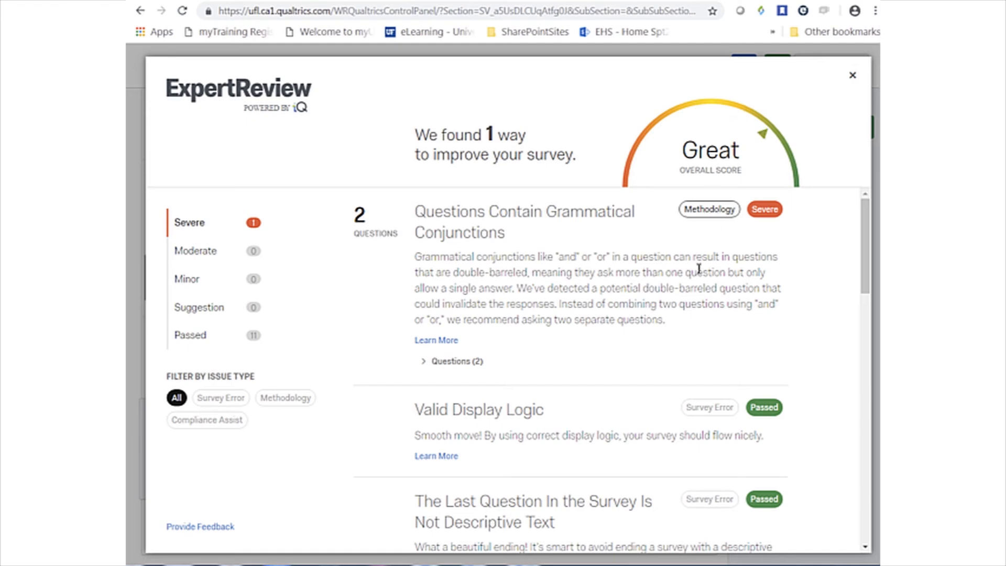
click(461, 361)
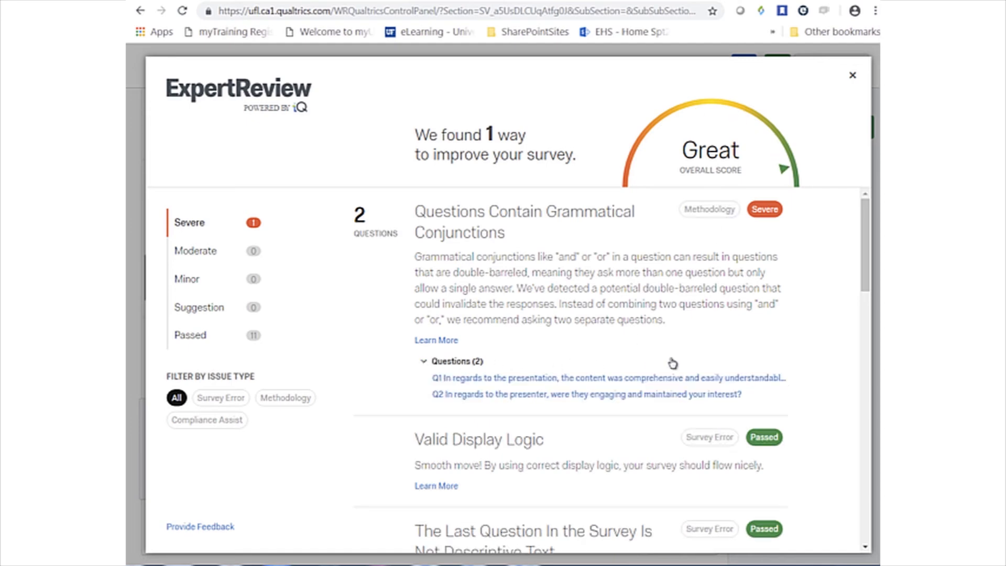
drag(865, 233, 858, 498)
click(853, 75)
Publish the survey and copy its anonymous link.
click(778, 67)
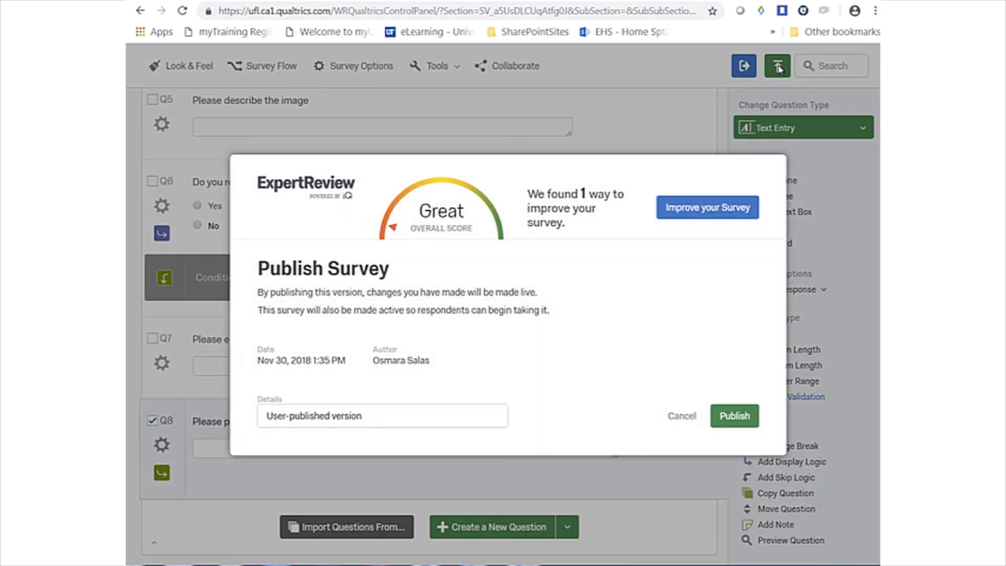
click(736, 410)
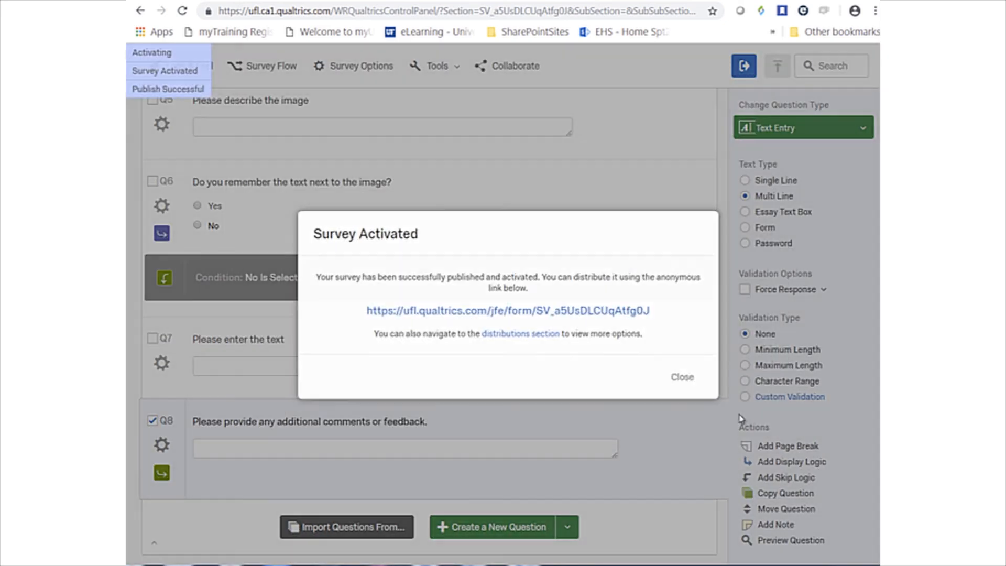
drag(652, 310, 366, 311)
key(ctrl+c)
Go to the survey's distributions section and open the copied anonymous link in a new browser tab.
click(527, 333)
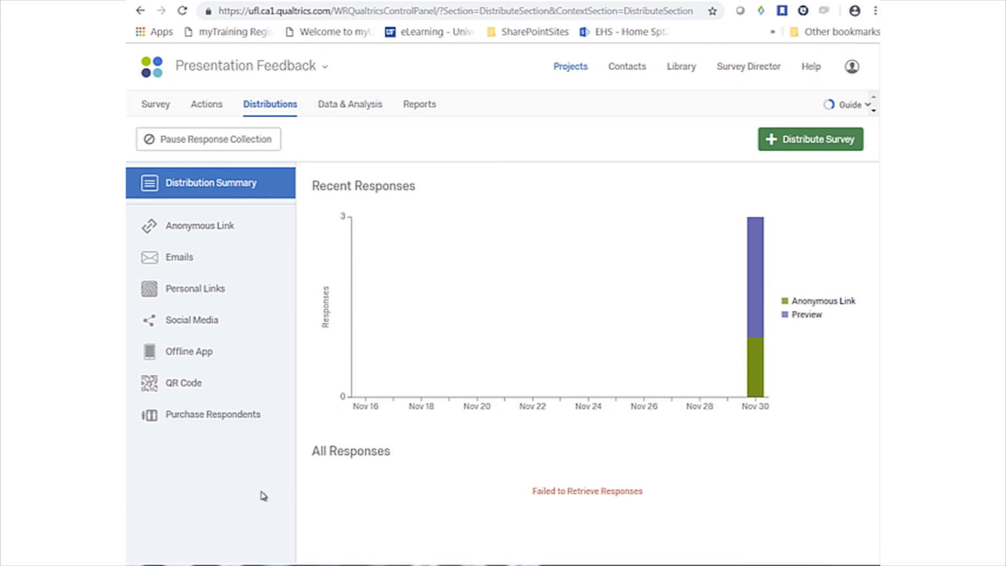
key(ctrl+t)
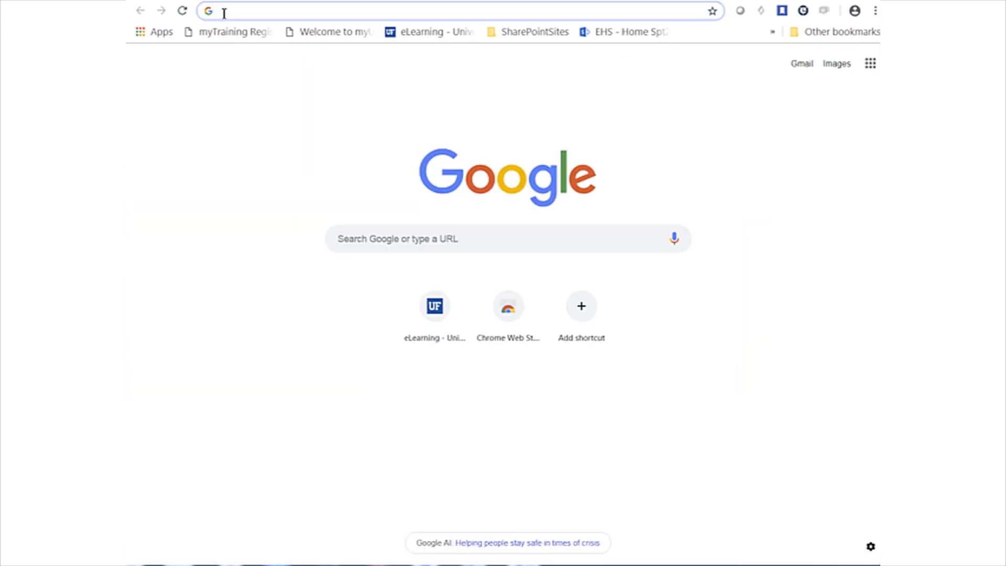
right_click(220, 11)
click(265, 104)
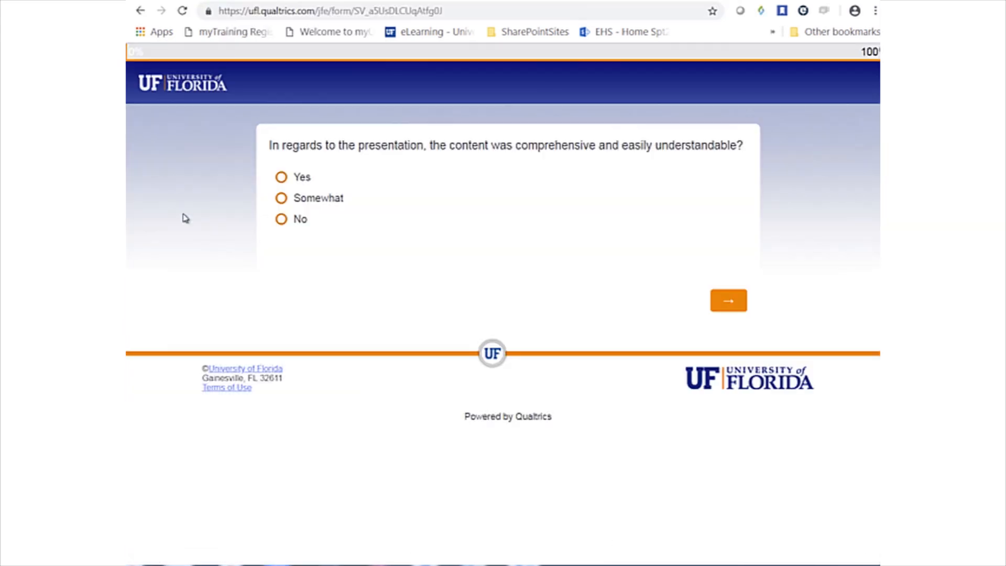